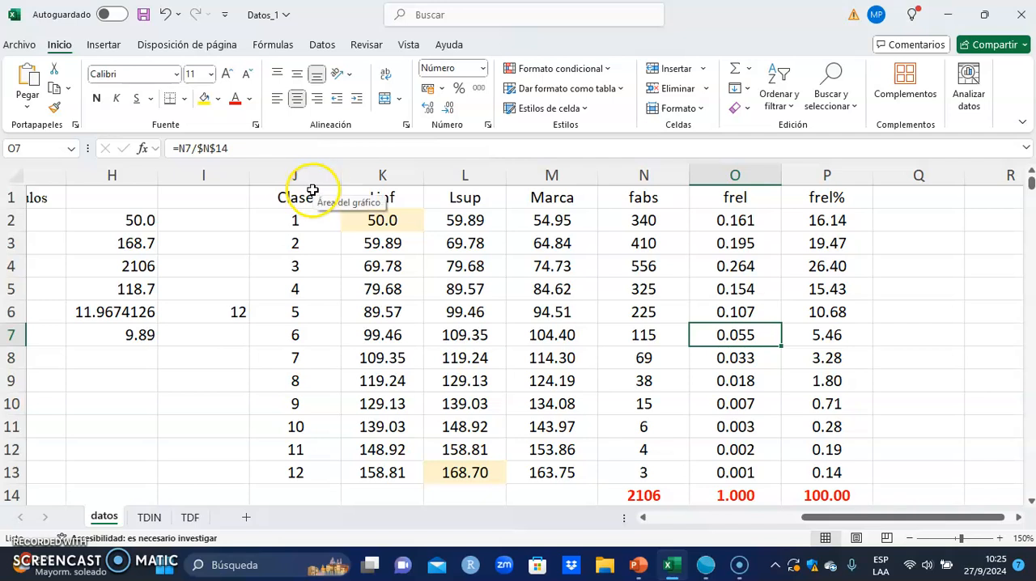
- Insert a 2-D clustered column chart from the class frequency table in J1:P13
{"action": "left_click", "coordinate": [286, 196]}
{"action": "left_click_drag", "start_coordinate": [287, 195], "coordinate": [811, 469]}
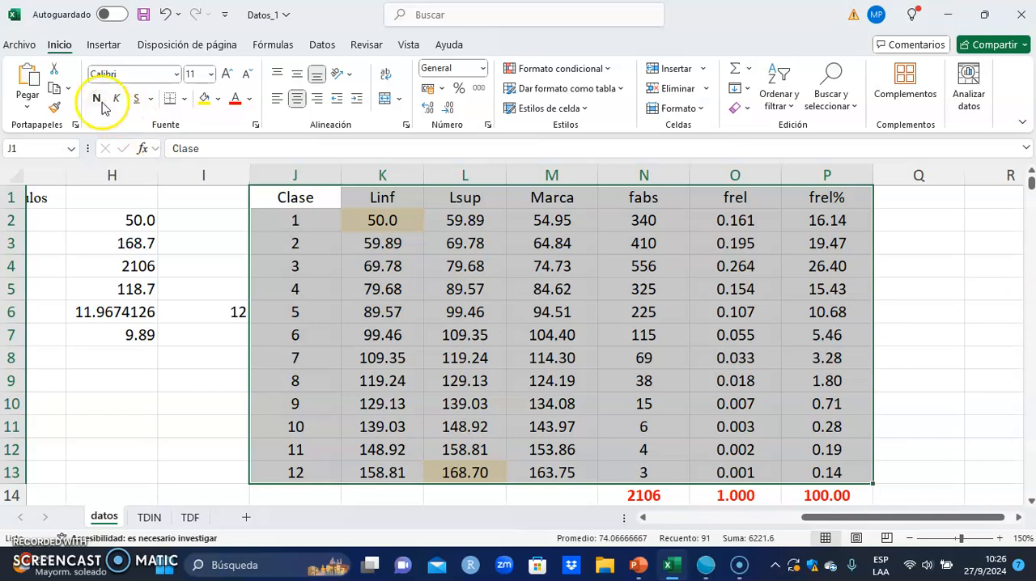
{"action": "left_click", "coordinate": [102, 46]}
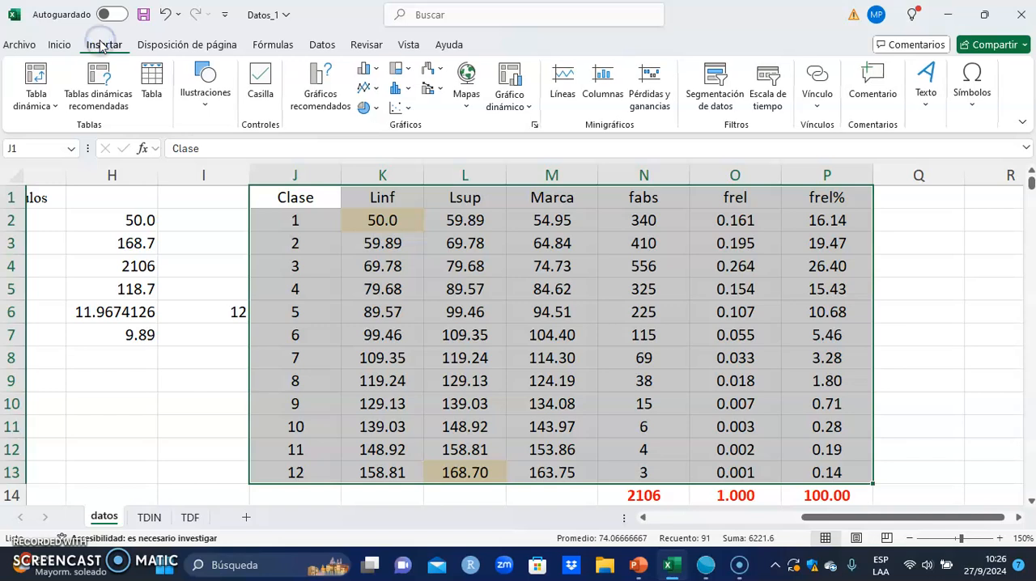
{"action": "left_click", "coordinate": [378, 73]}
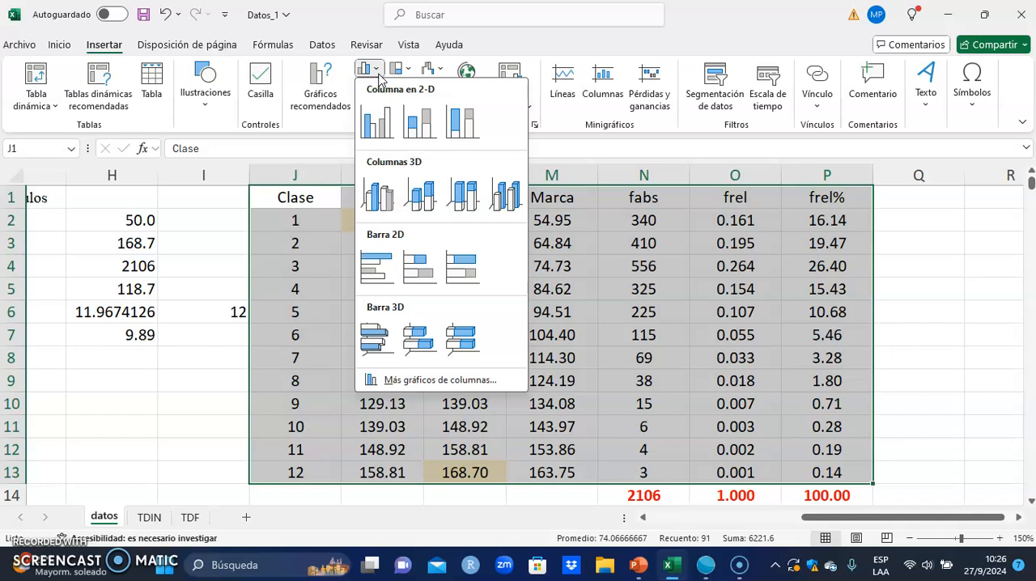
{"action": "left_click", "coordinate": [374, 121]}
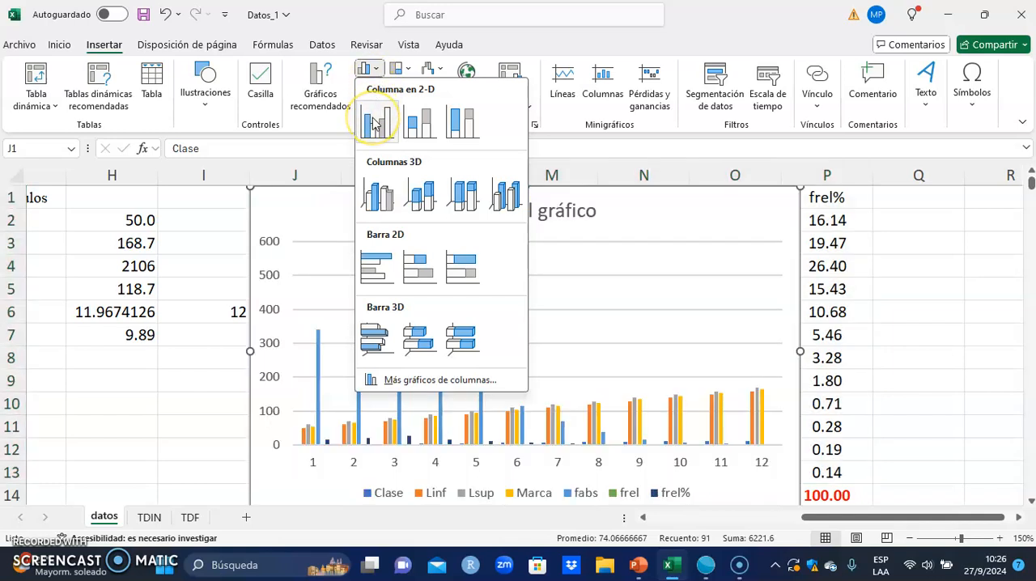
{"action": "left_click", "coordinate": [374, 122]}
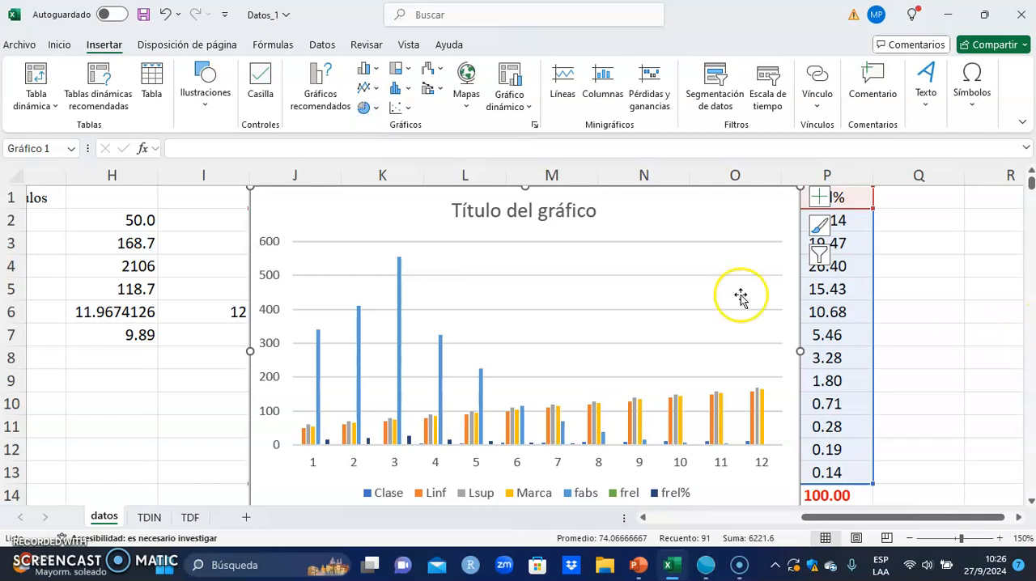
- Move the chart below the frequency table so that it starts around row 14
{"action": "left_click_drag", "start_coordinate": [410, 195], "coordinate": [465, 375]}
{"action": "scroll", "coordinate": [465, 376], "scroll_direction": "down", "scroll_amount": 1}
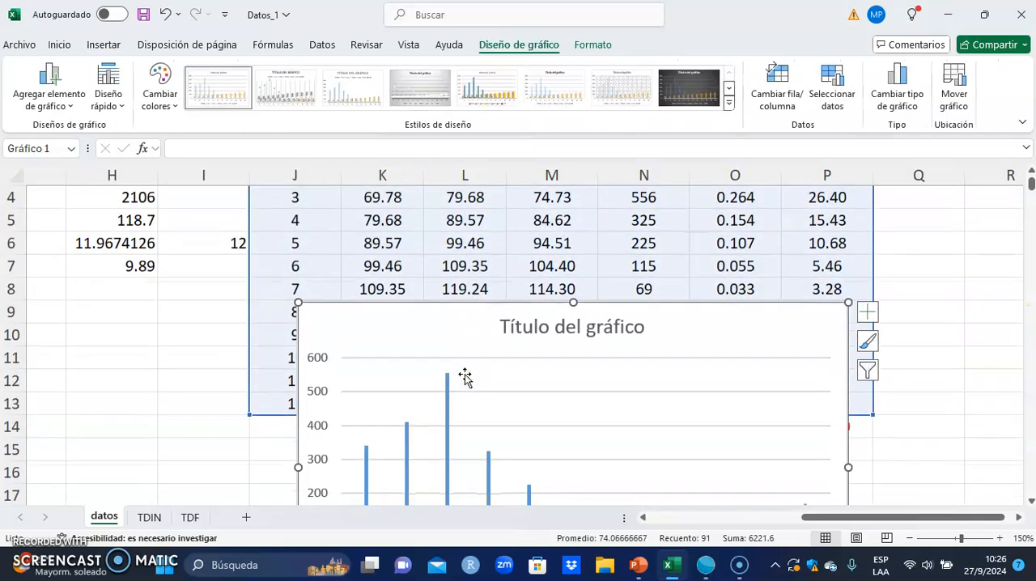
{"action": "left_click_drag", "start_coordinate": [439, 312], "coordinate": [435, 430]}
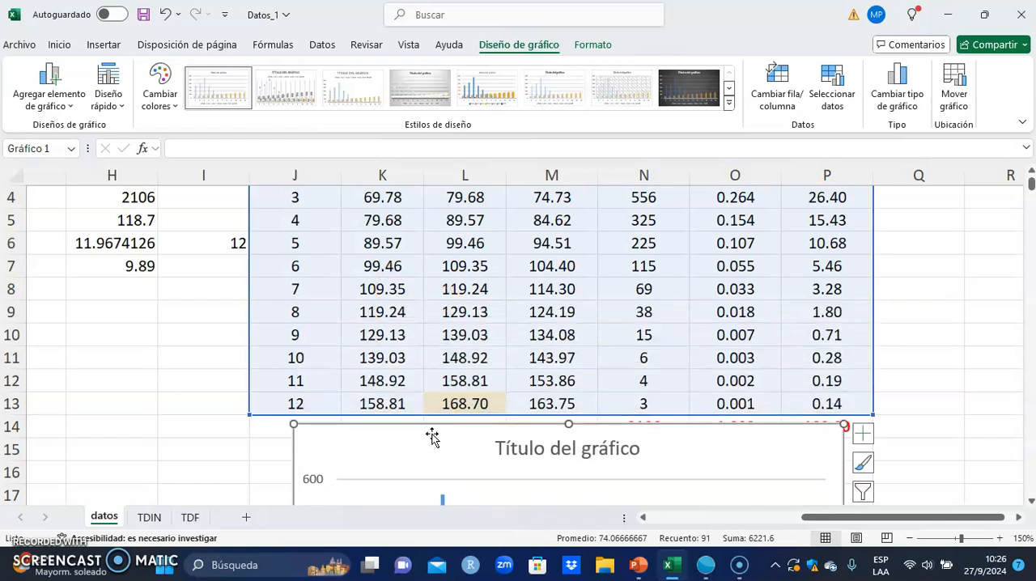
{"action": "scroll", "coordinate": [432, 436], "scroll_direction": "down", "scroll_amount": 1}
{"action": "scroll", "coordinate": [430, 431], "scroll_direction": "up", "scroll_amount": 2}
{"action": "left_click", "coordinate": [440, 380]}
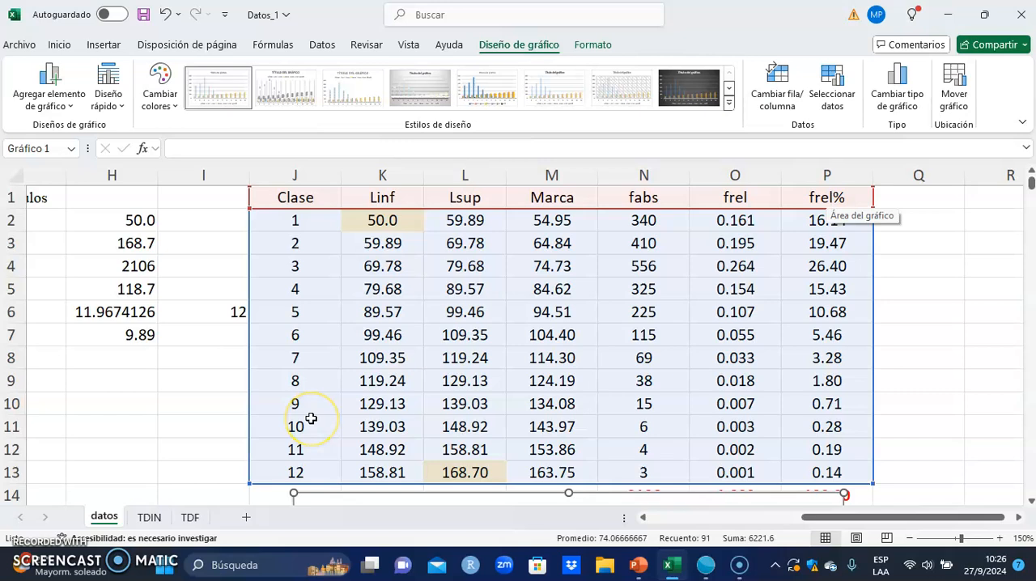
- Edit the chart's data source to use the Marca values in M2:M13 as horizontal axis labels
{"action": "scroll", "coordinate": [311, 419], "scroll_direction": "down", "scroll_amount": 4}
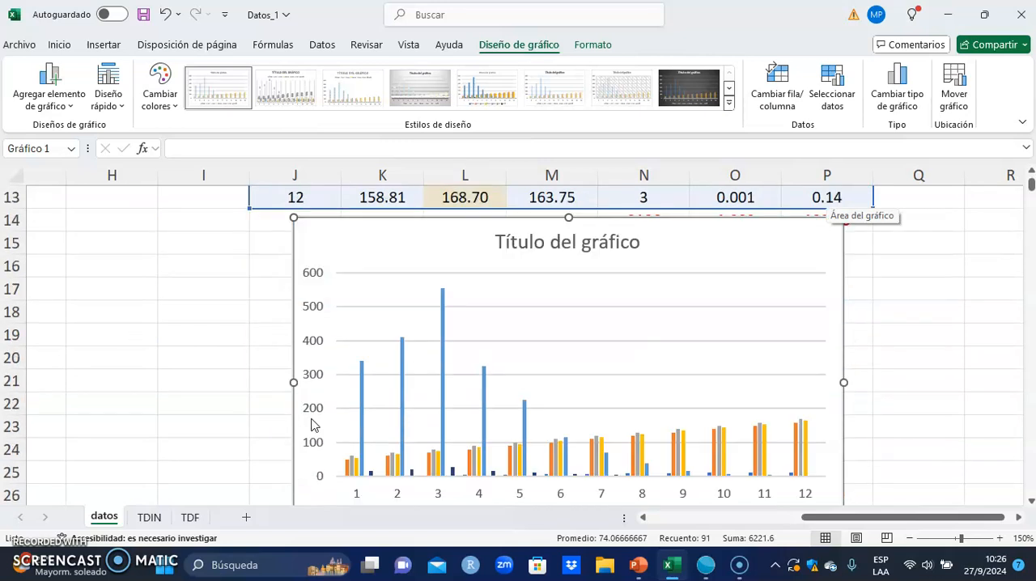
{"action": "right_click", "coordinate": [366, 246]}
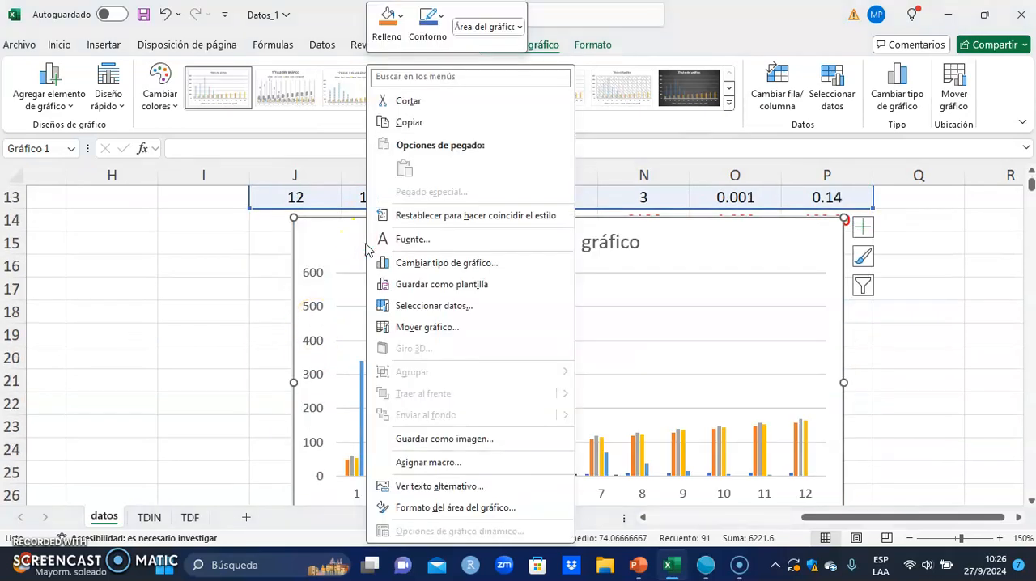
{"action": "left_click", "coordinate": [458, 308]}
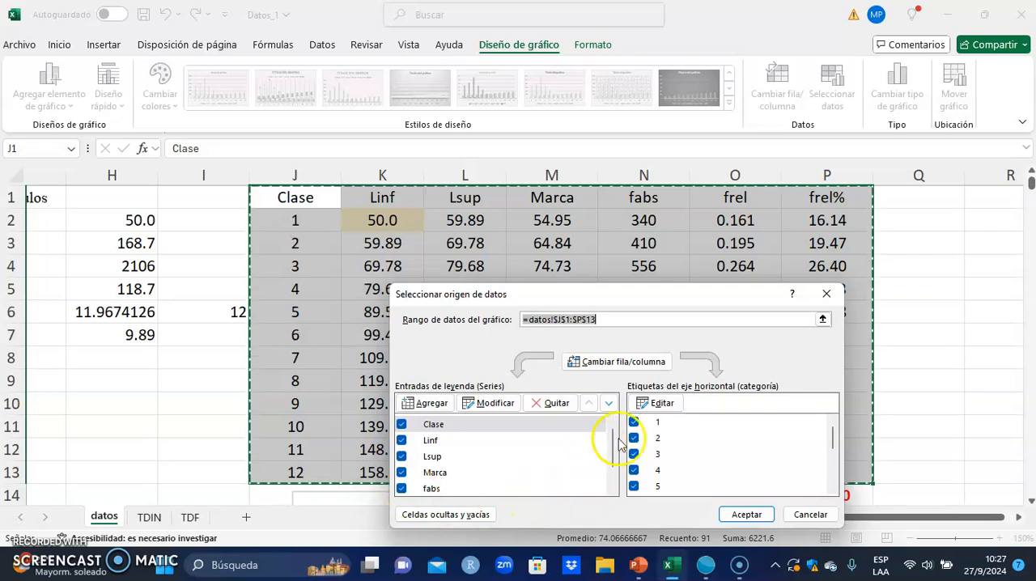
{"action": "left_click", "coordinate": [660, 404]}
{"action": "left_click", "coordinate": [535, 387]}
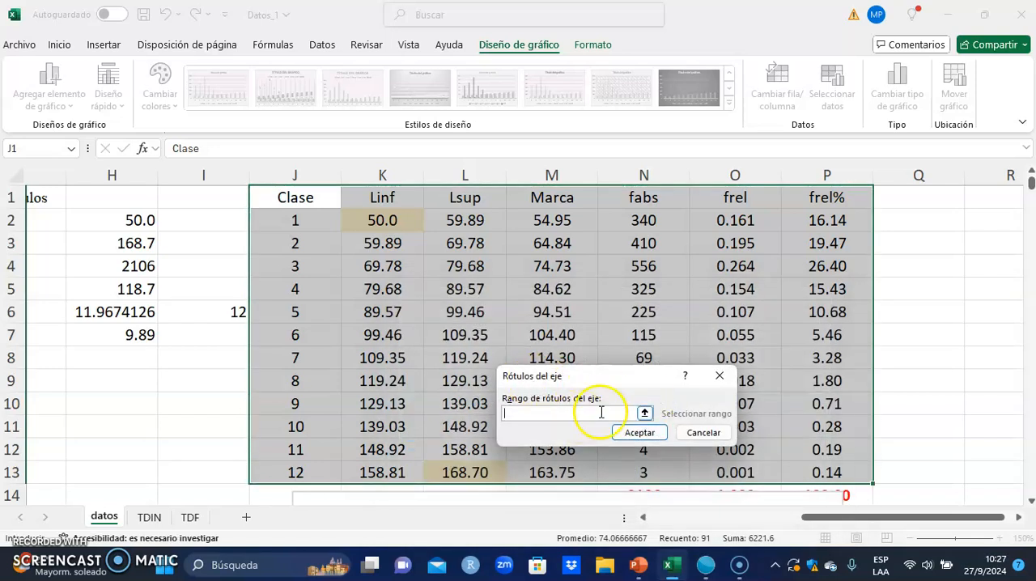
{"action": "left_click_drag", "start_coordinate": [538, 217], "coordinate": [538, 471]}
{"action": "key", "text": "Return"}
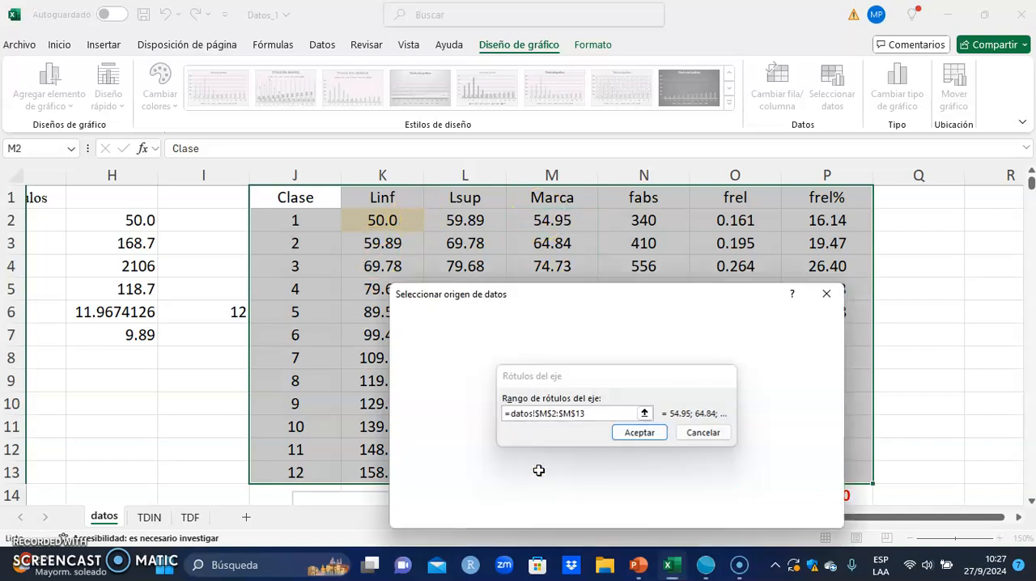
- Remove the Clase, Linf, Lsup, Marca, fabs and frel series from the chart, keeping only frel%, and apply the data source
{"action": "left_click", "coordinate": [556, 405]}
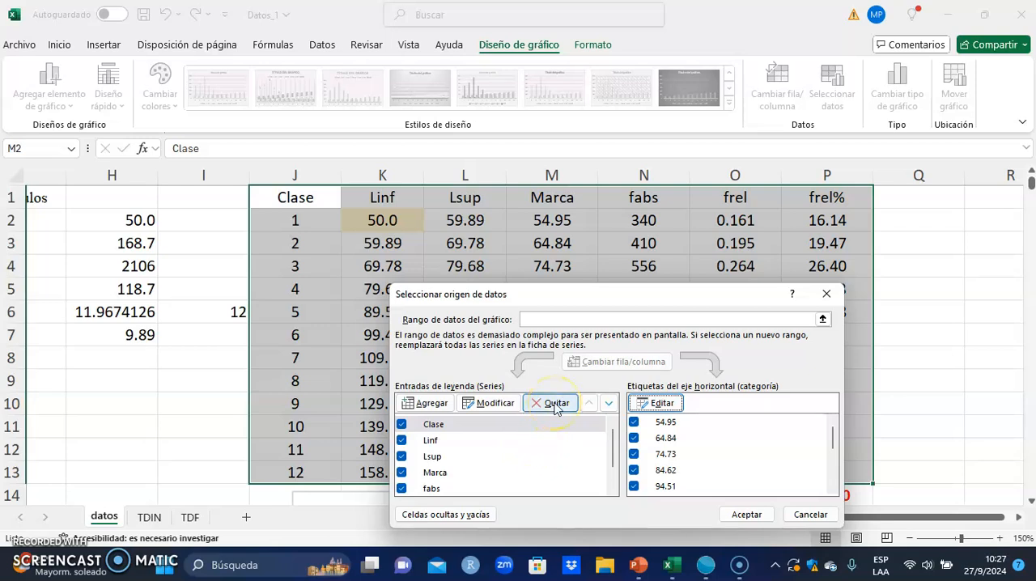
{"action": "left_click", "coordinate": [556, 404]}
{"action": "left_click", "coordinate": [556, 404]}
{"action": "left_click", "coordinate": [557, 404]}
{"action": "left_click", "coordinate": [556, 404]}
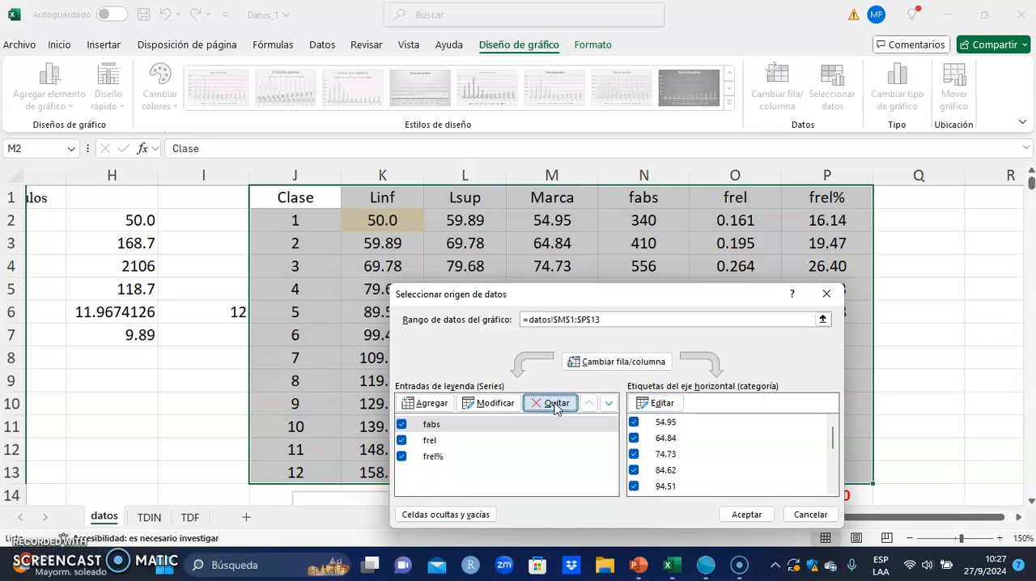
{"action": "left_click", "coordinate": [556, 404]}
{"action": "left_click", "coordinate": [556, 404]}
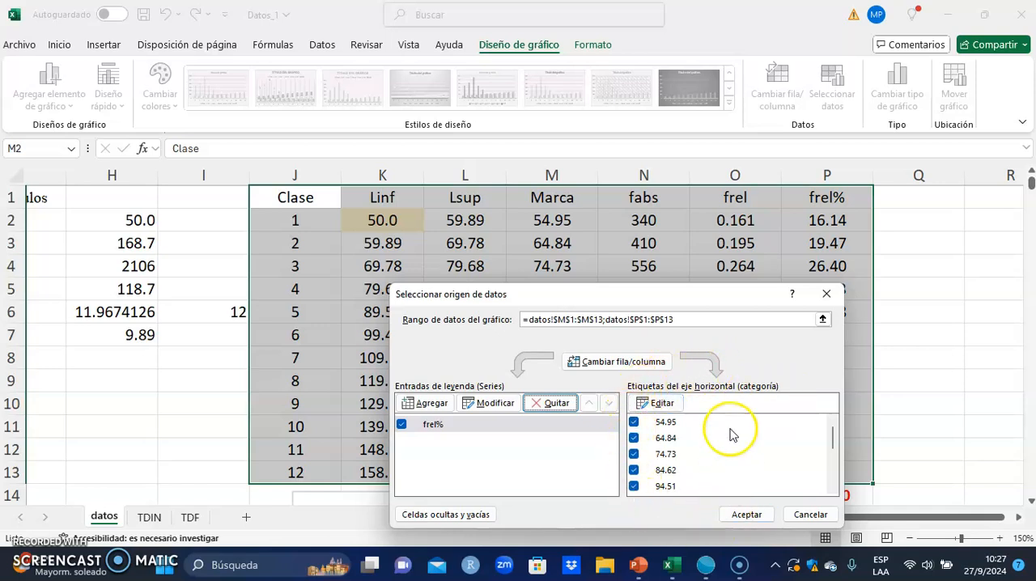
{"action": "left_click", "coordinate": [739, 519]}
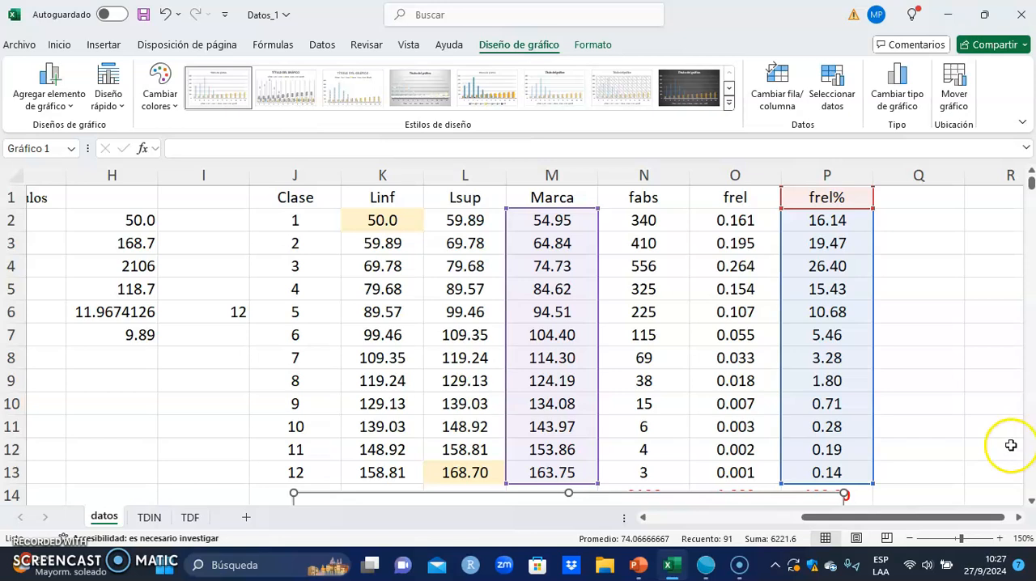
- Open the data series formatting for the frel% columns and set their gap width to 10%
{"action": "scroll", "coordinate": [1011, 444], "scroll_direction": "down", "scroll_amount": 5}
{"action": "scroll", "coordinate": [1011, 446], "scroll_direction": "up", "scroll_amount": 1}
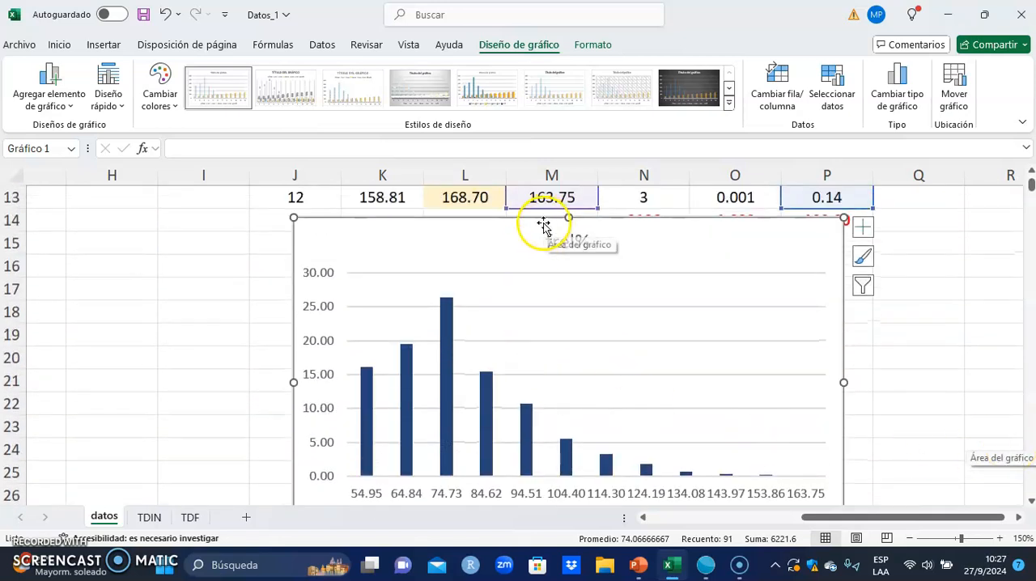
{"action": "scroll", "coordinate": [630, 392], "scroll_direction": "down", "scroll_amount": 1}
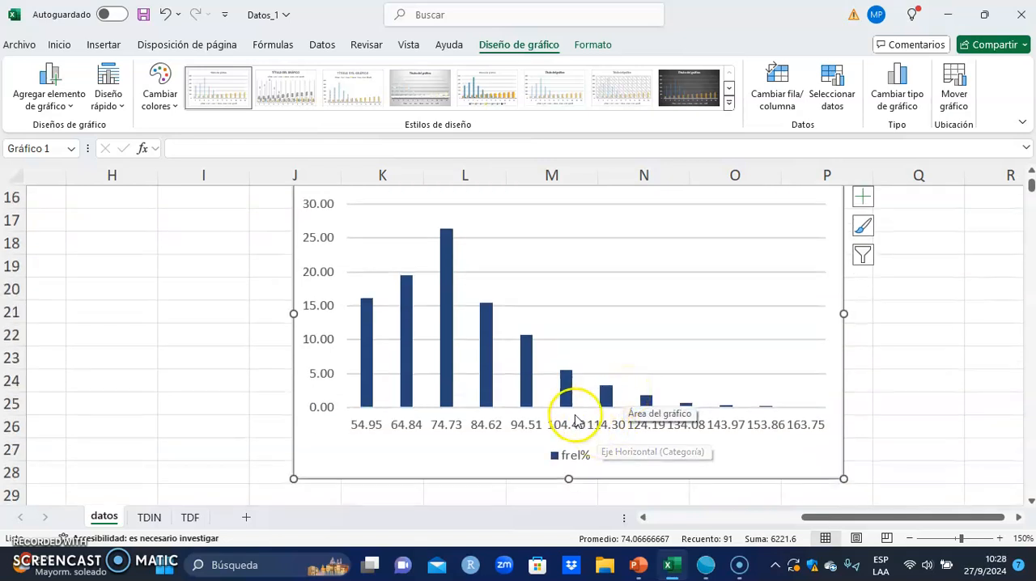
{"action": "mouse_move", "coordinate": [567, 393]}
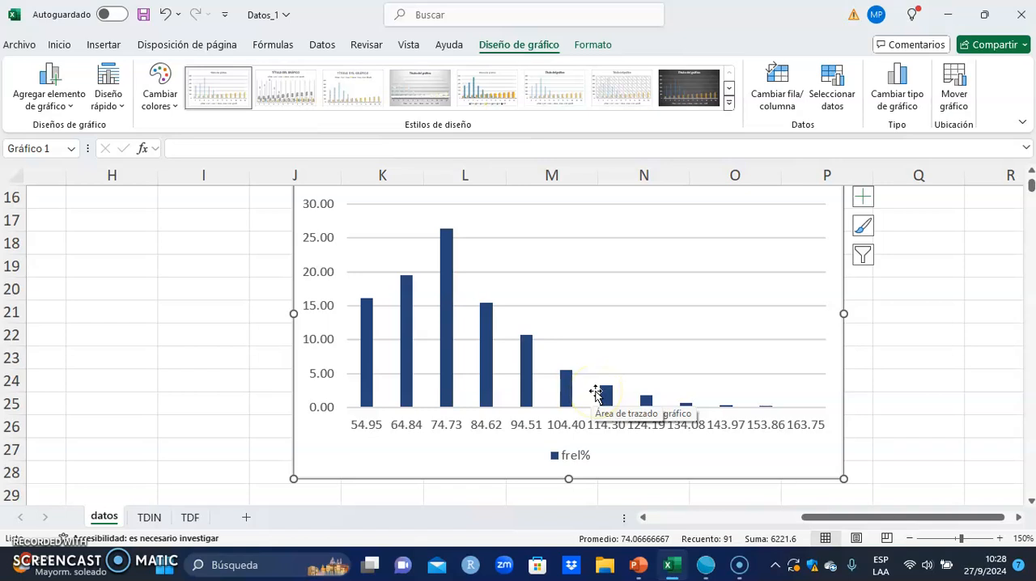
{"action": "left_click", "coordinate": [527, 375]}
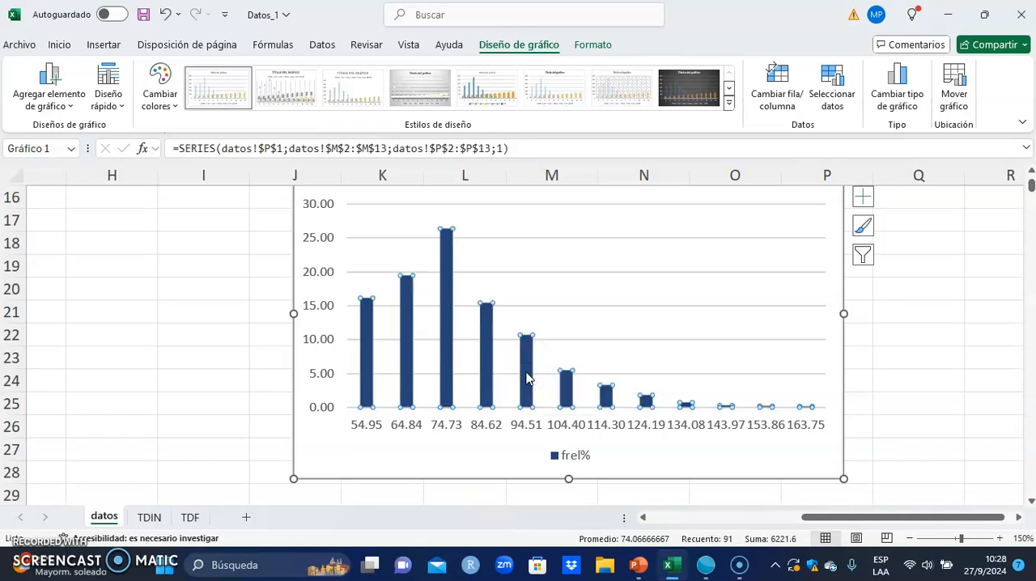
{"action": "right_click", "coordinate": [526, 377]}
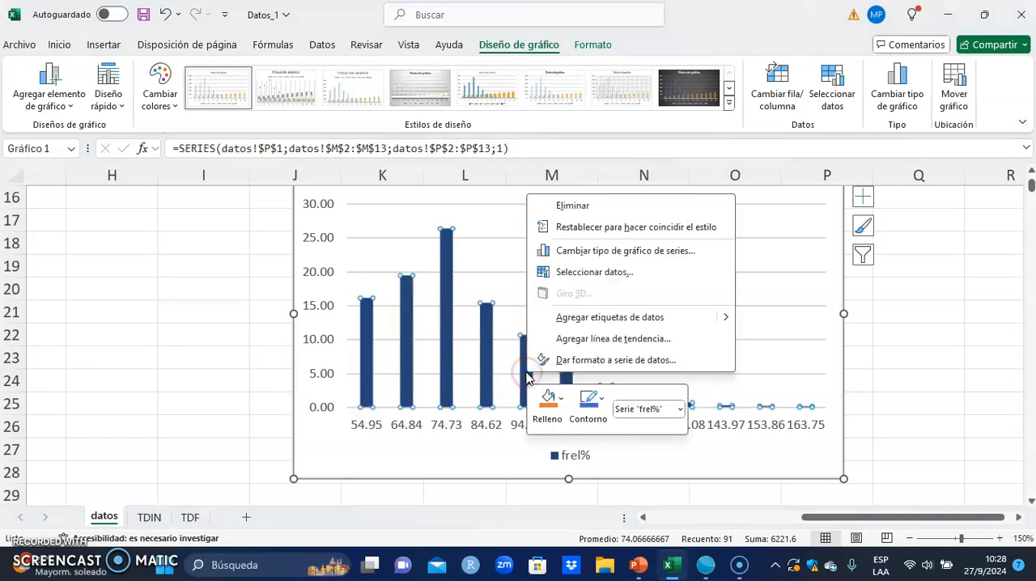
{"action": "left_click", "coordinate": [606, 360]}
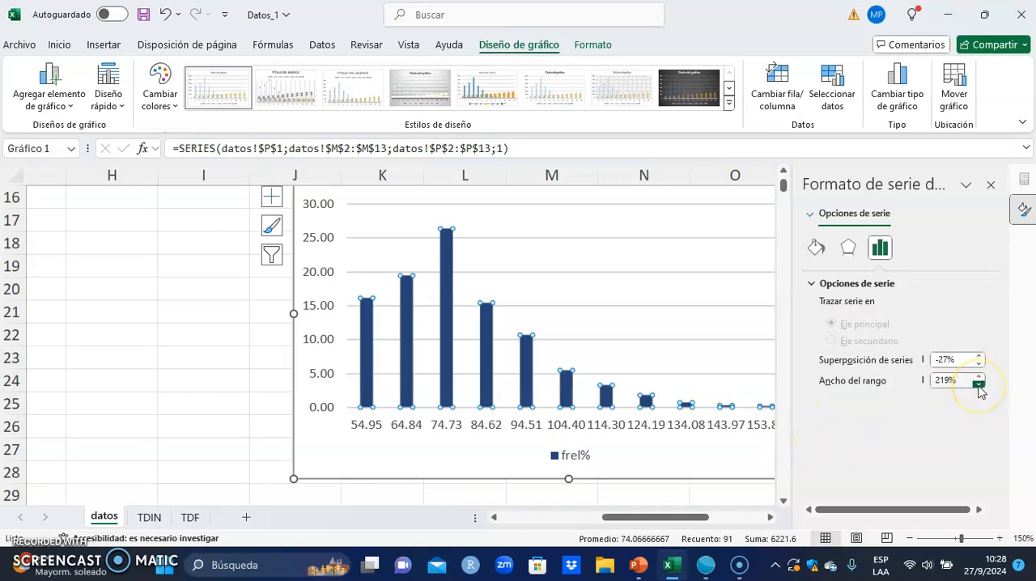
{"action": "left_click", "coordinate": [953, 383]}
{"action": "left_click", "coordinate": [952, 380]}
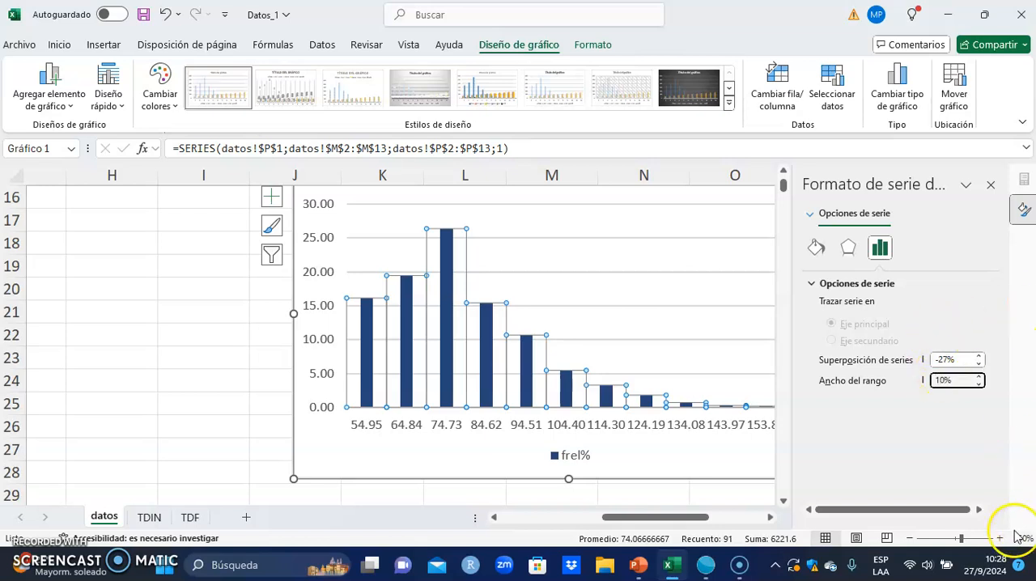
{"action": "left_click", "coordinate": [960, 359]}
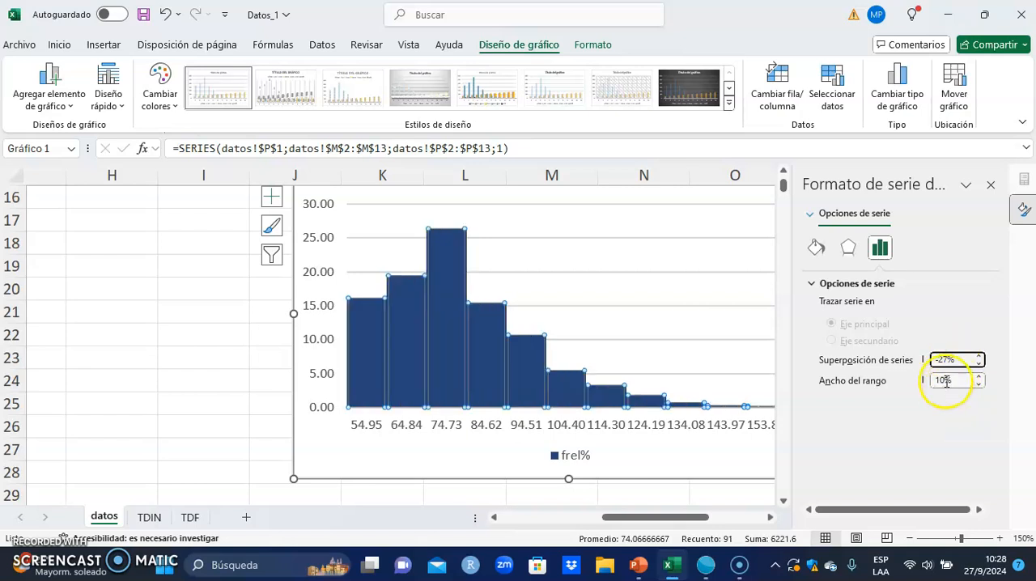
- Set the gap width of the frel% columns to 0%
{"action": "left_click", "coordinate": [944, 382]}
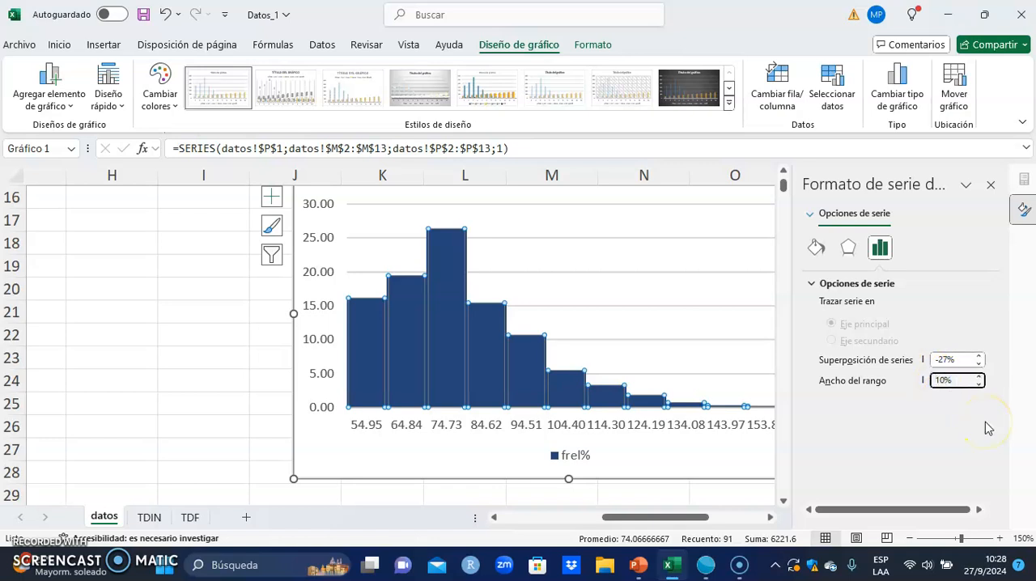
{"action": "key", "text": "BackSpace"}
{"action": "key", "text": "BackSpace"}
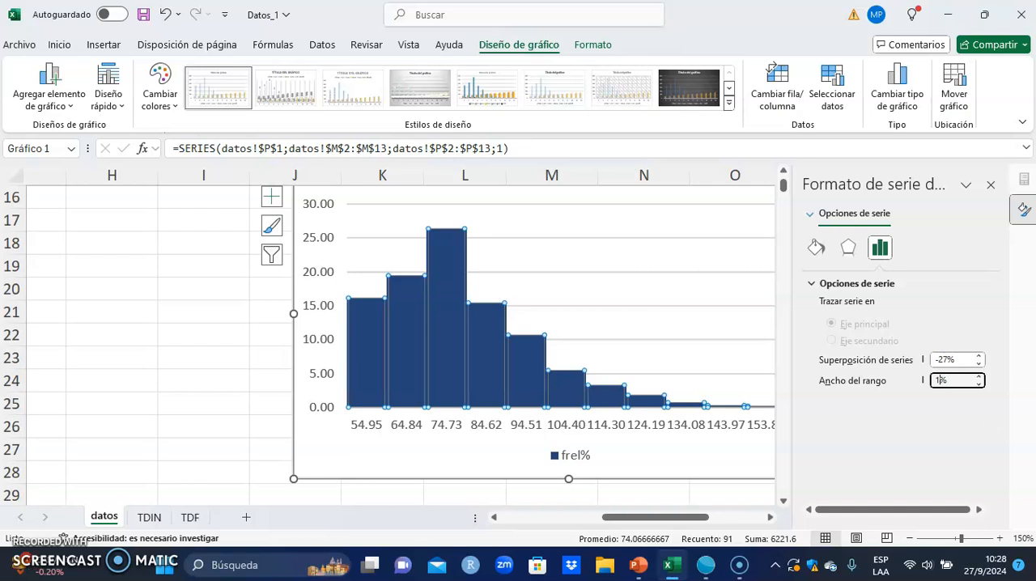
{"action": "type", "text": "0"}
{"action": "key", "text": "Return"}
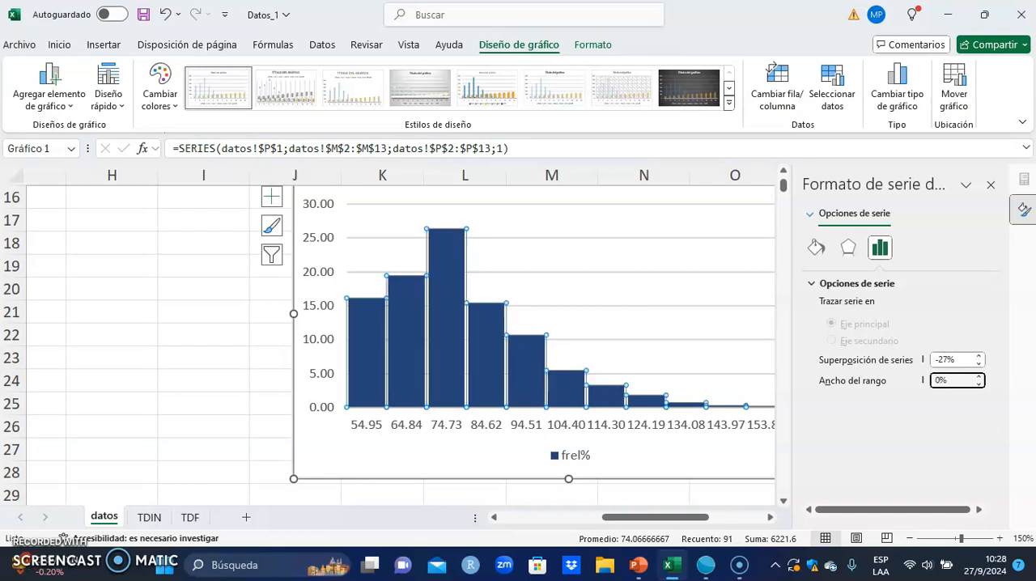
- Set the series overlap of the frel% columns to 0%
{"action": "left_click", "coordinate": [576, 267]}
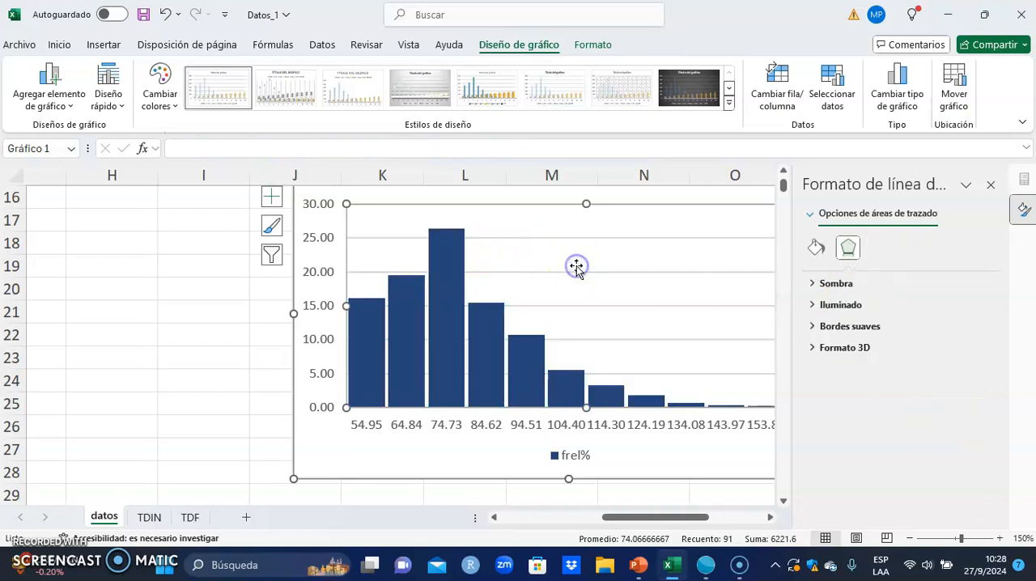
{"action": "left_click", "coordinate": [484, 360]}
{"action": "right_click", "coordinate": [484, 360]}
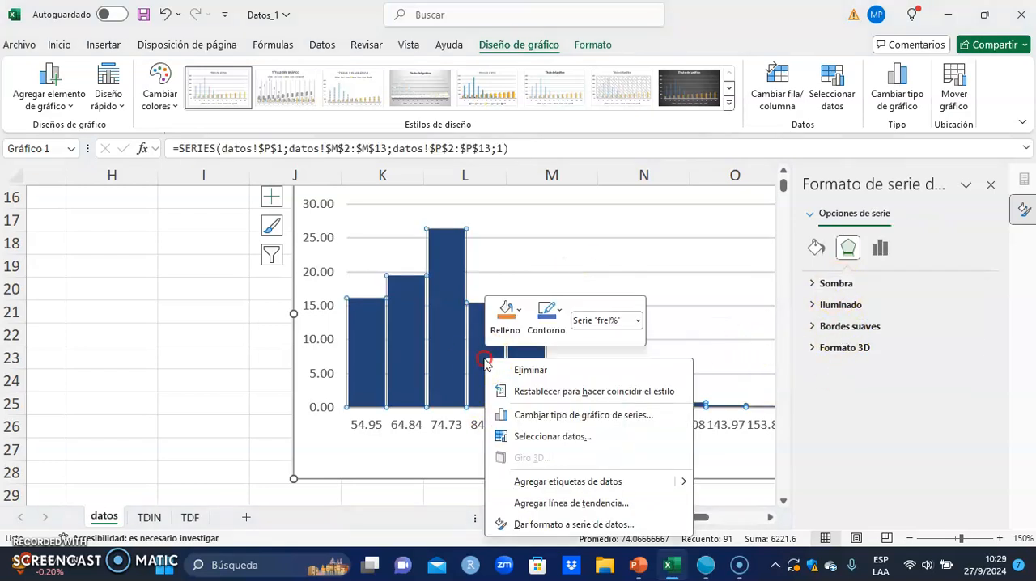
{"action": "left_click", "coordinate": [620, 522]}
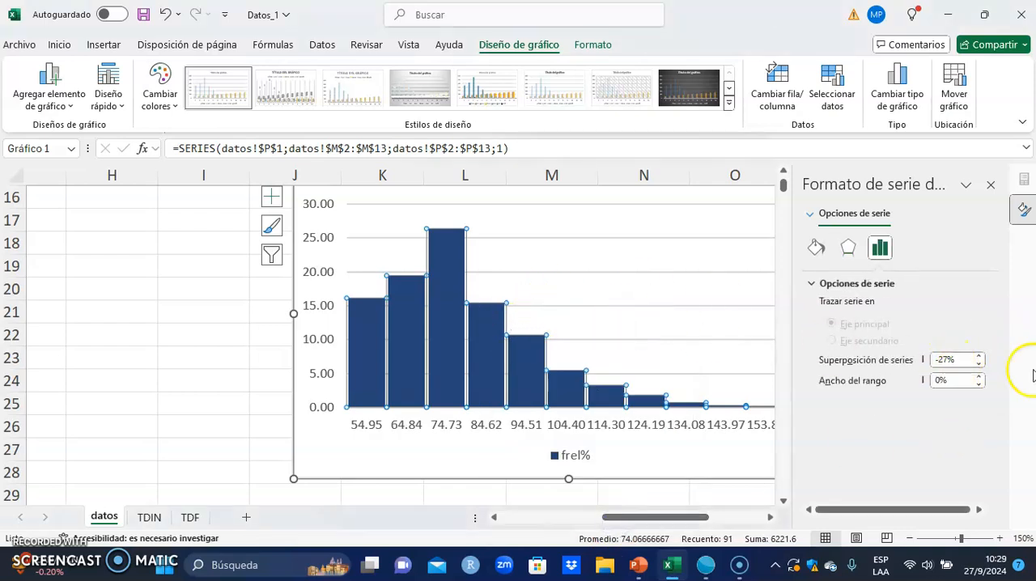
{"action": "double_click", "coordinate": [943, 359]}
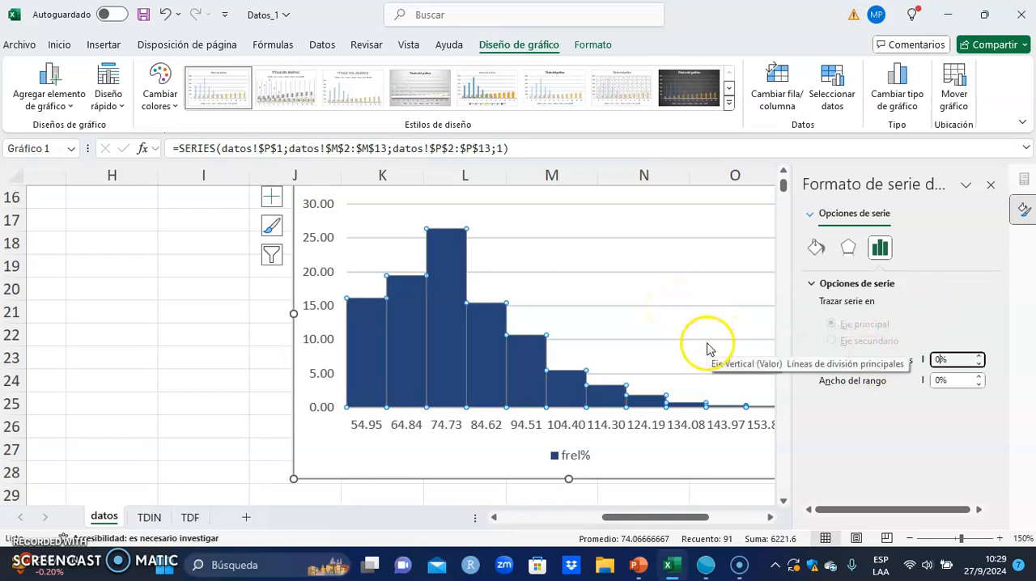
{"action": "left_click", "coordinate": [632, 427]}
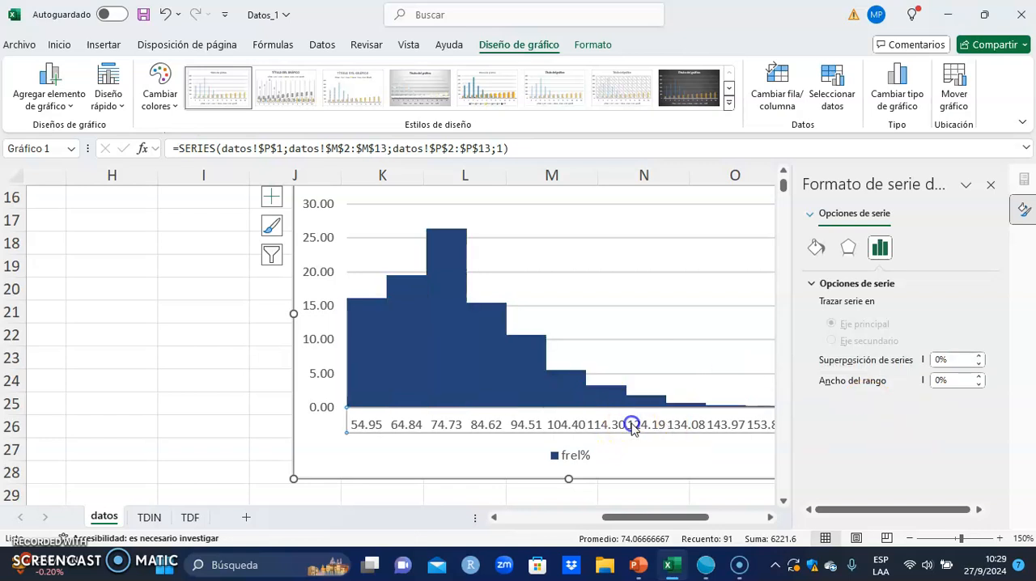
- Give the frel% columns a solid fill in light gold from the theme colors
{"action": "left_click", "coordinate": [499, 357]}
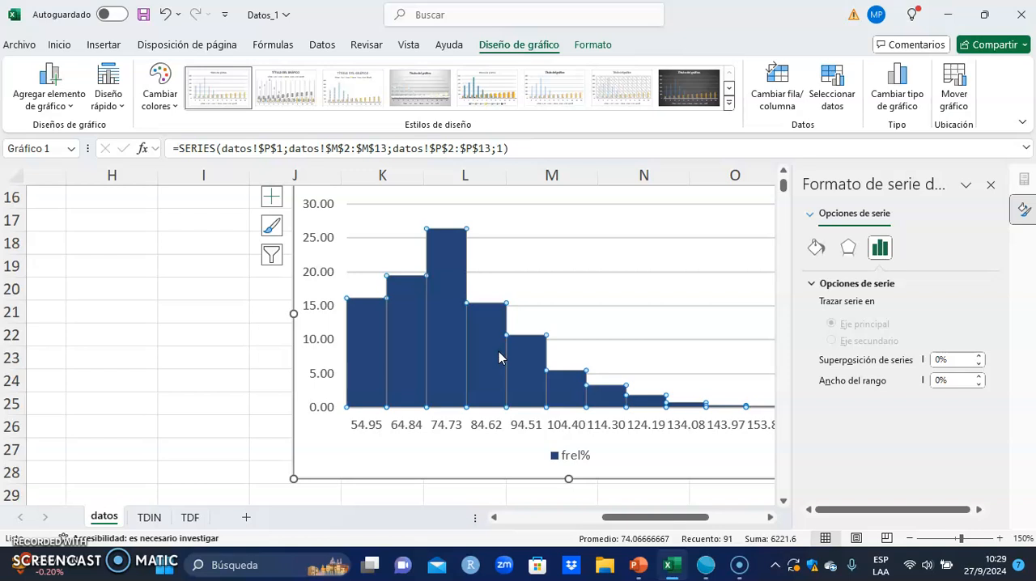
{"action": "left_click", "coordinate": [816, 250]}
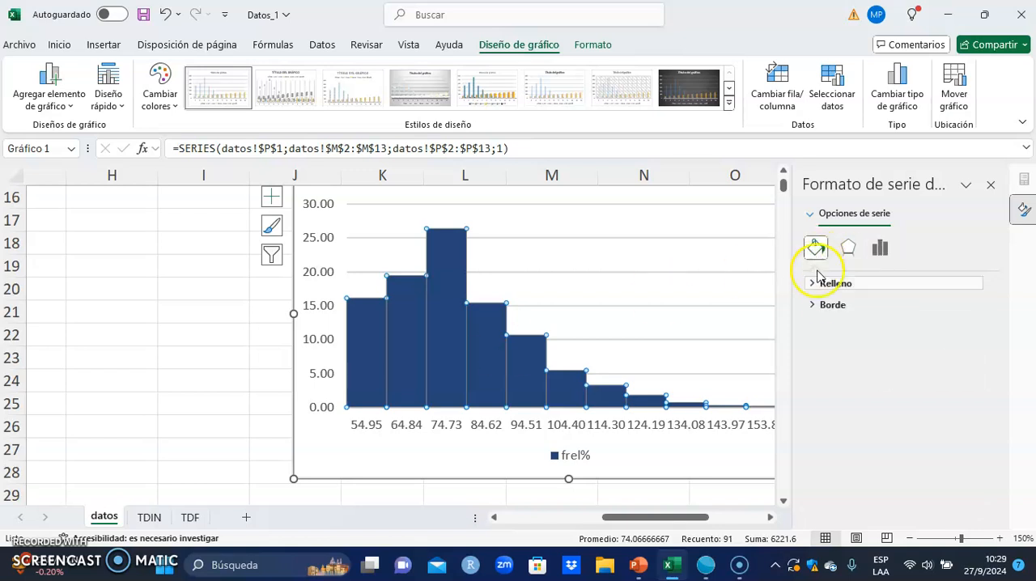
{"action": "left_click", "coordinate": [834, 287]}
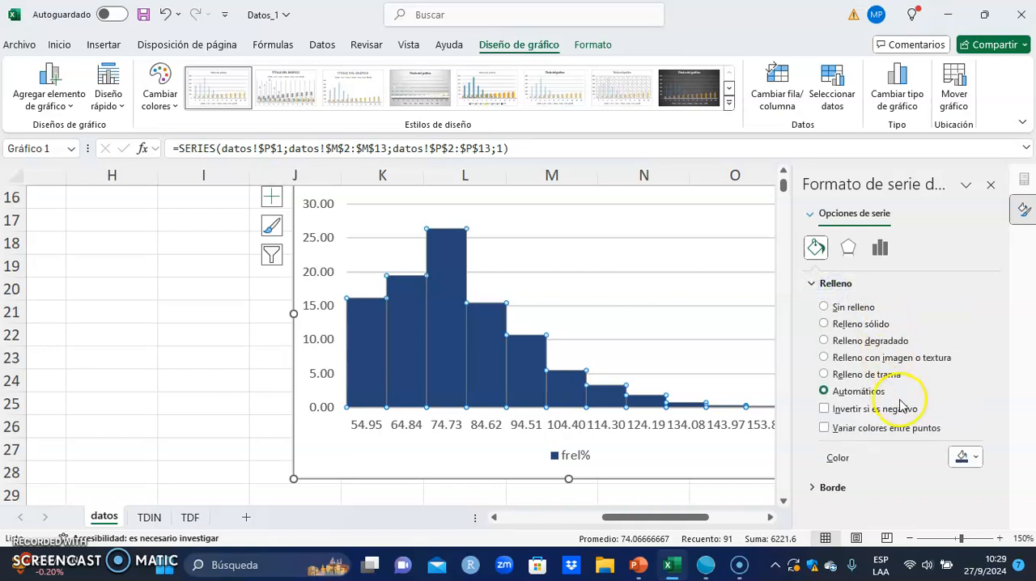
{"action": "left_click", "coordinate": [874, 327]}
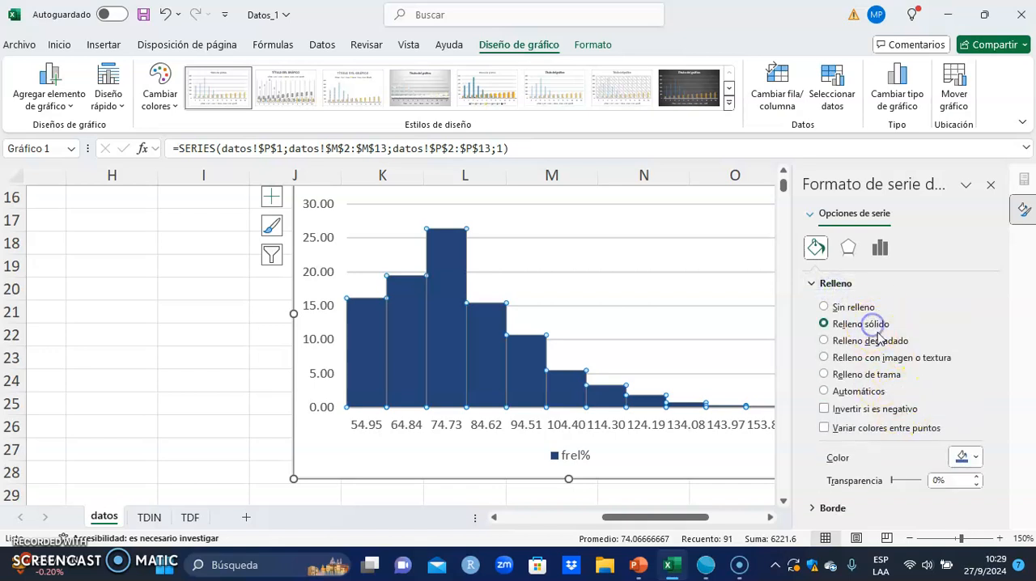
{"action": "left_click", "coordinate": [977, 459]}
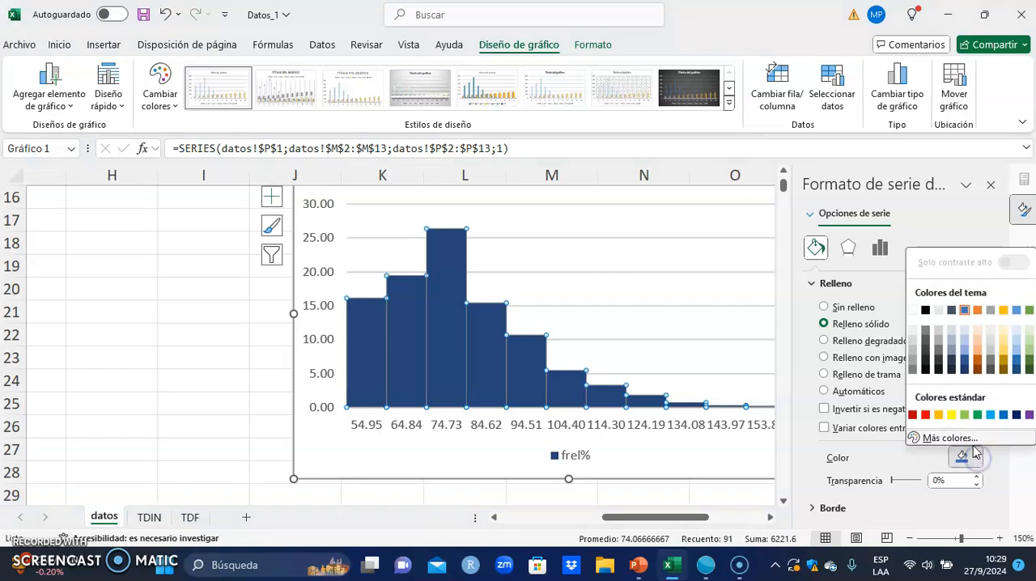
{"action": "left_click", "coordinate": [1005, 344]}
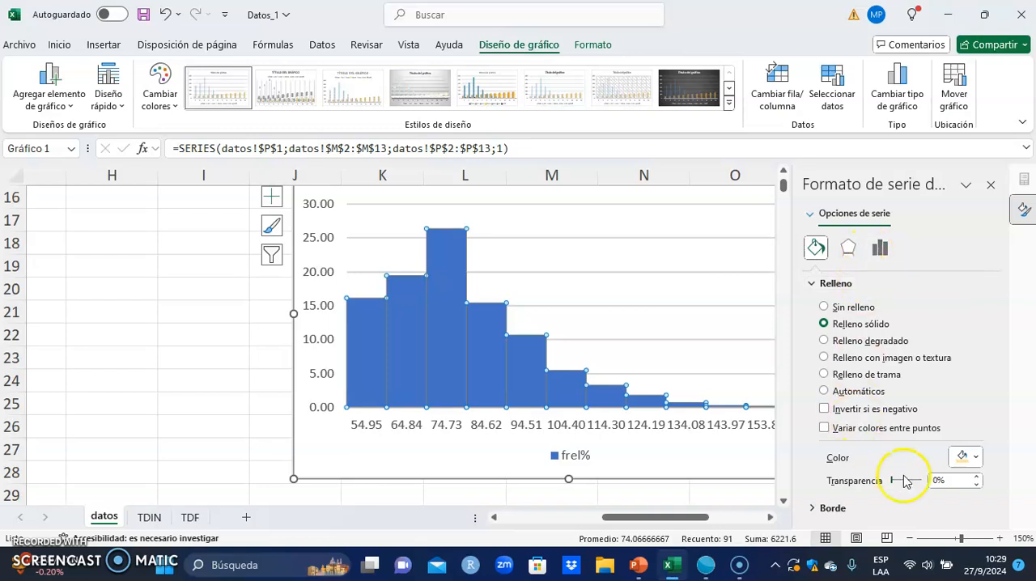
- Try a light orange fill on the frel% columns and return them to light gold
{"action": "left_click", "coordinate": [975, 458]}
{"action": "left_click", "coordinate": [981, 343]}
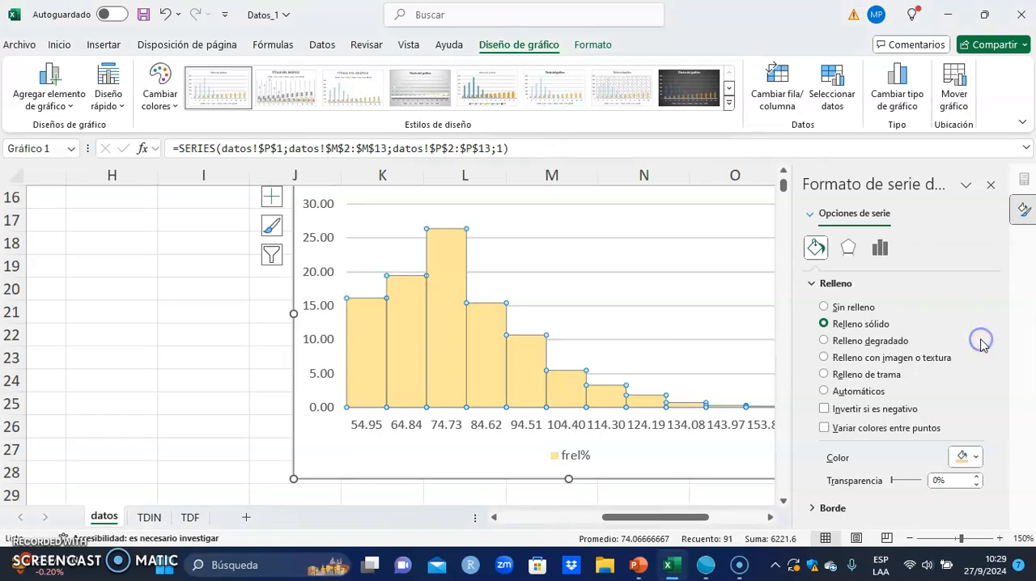
{"action": "left_click", "coordinate": [977, 458]}
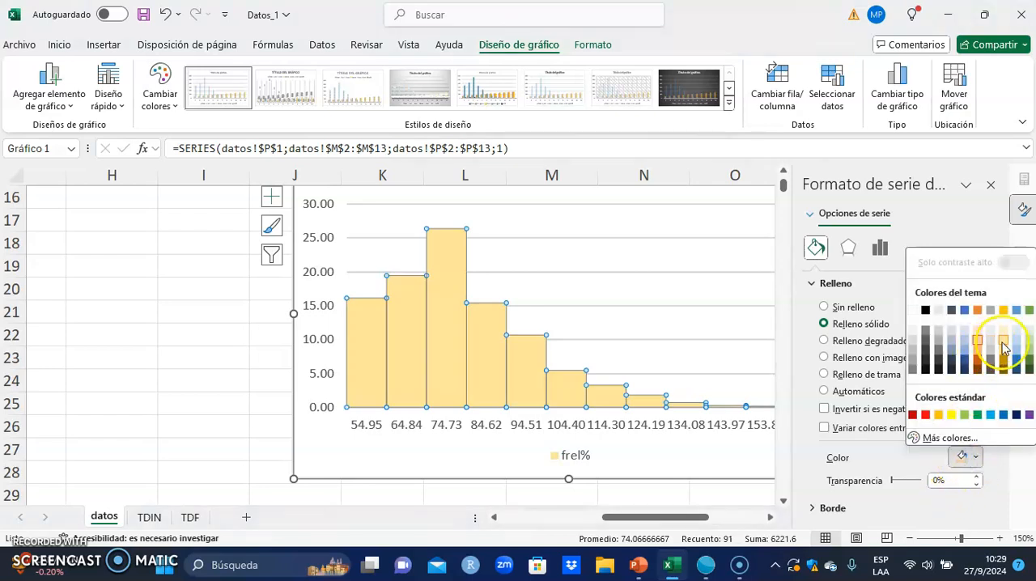
{"action": "left_click", "coordinate": [978, 341]}
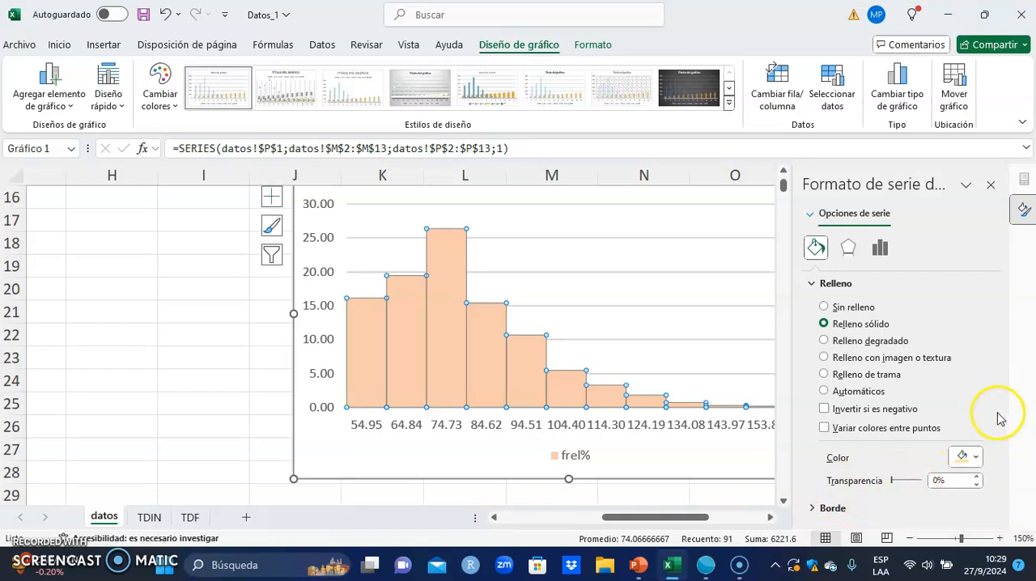
- Give the frel% columns a solid dark blue theme-color border and close the series formatting
{"action": "left_click", "coordinate": [833, 508]}
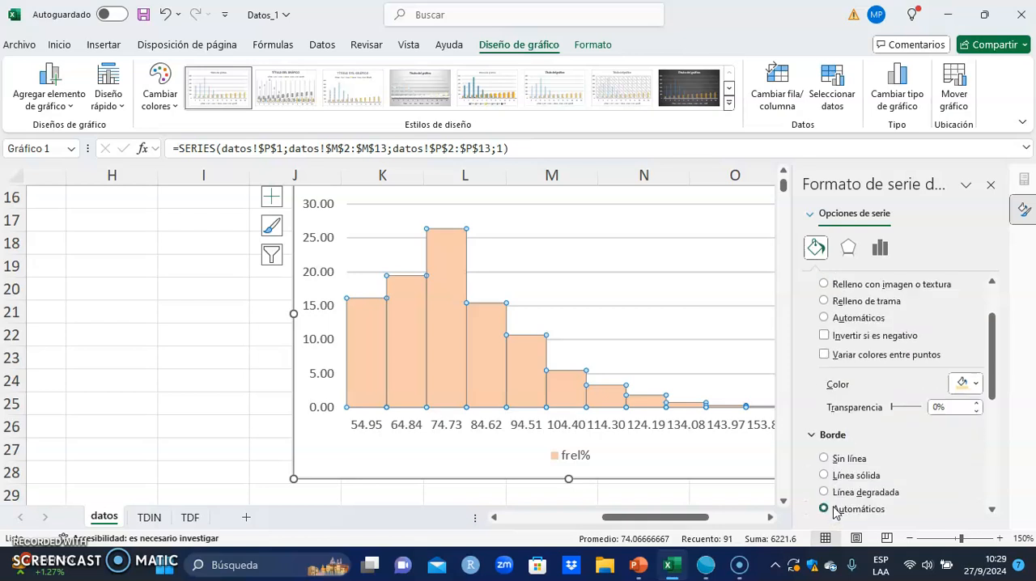
{"action": "left_click", "coordinate": [855, 478]}
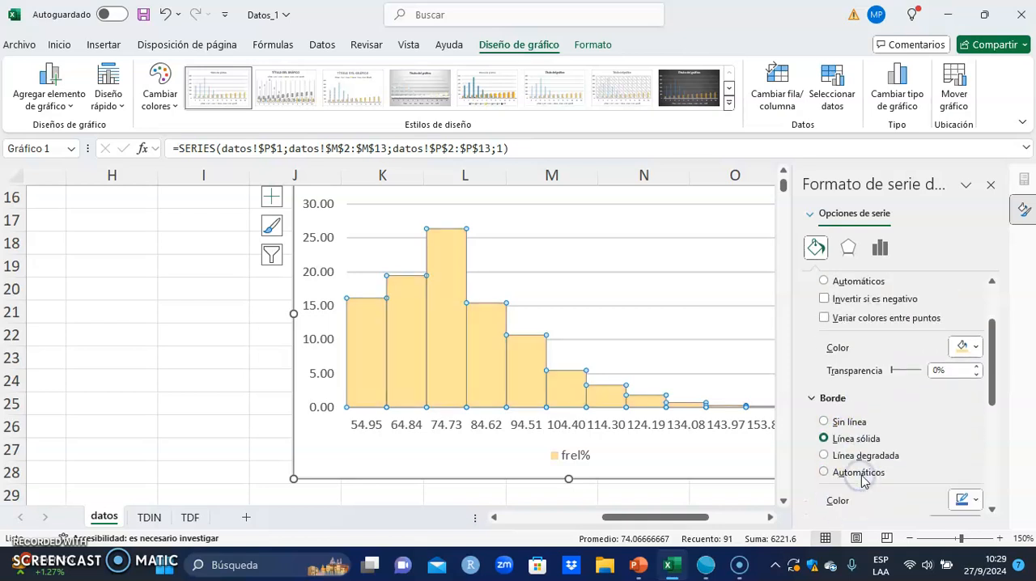
{"action": "left_click", "coordinate": [977, 502]}
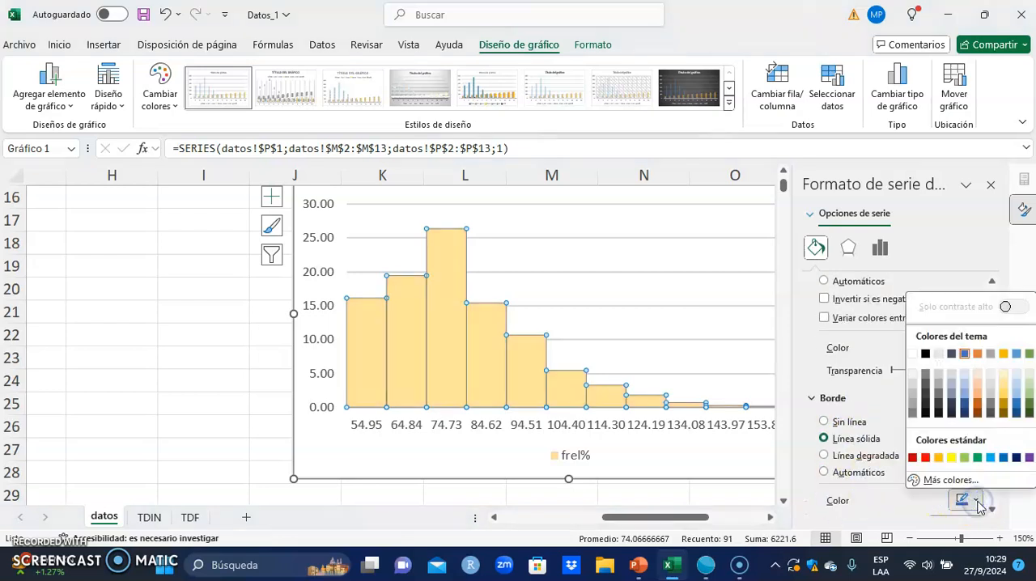
{"action": "left_click", "coordinate": [960, 405]}
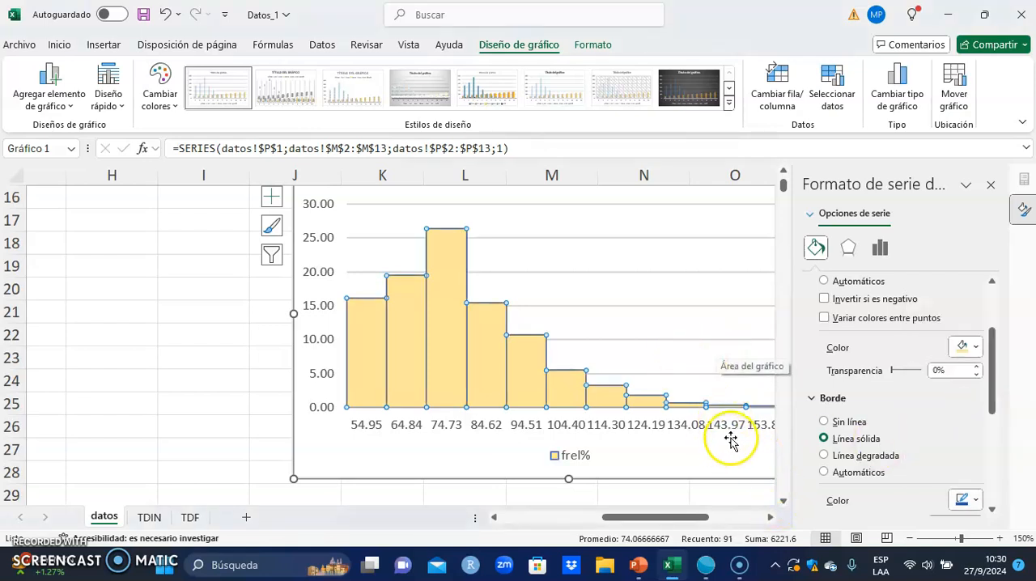
{"action": "left_click", "coordinate": [991, 185]}
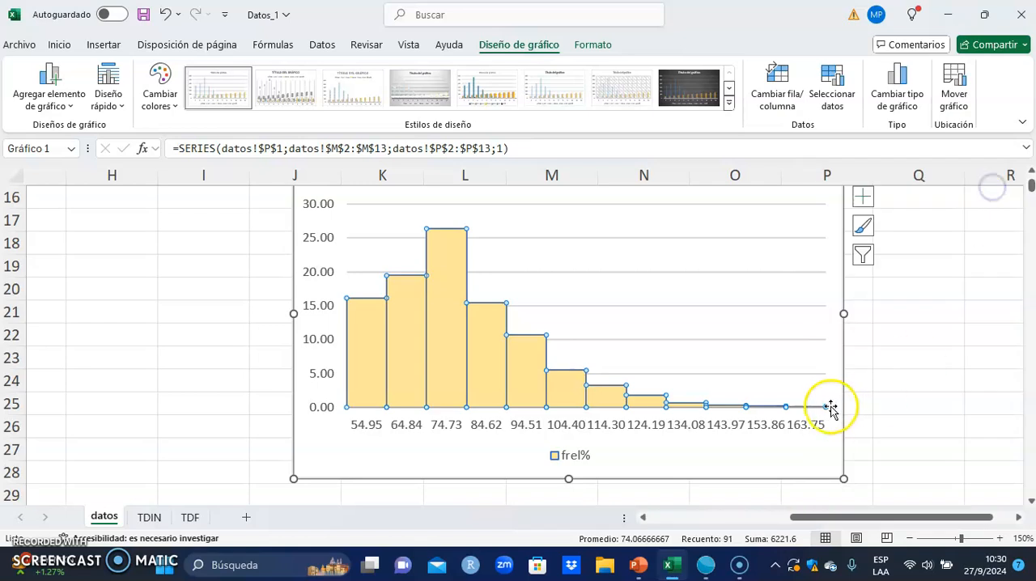
{"action": "left_click", "coordinate": [675, 340]}
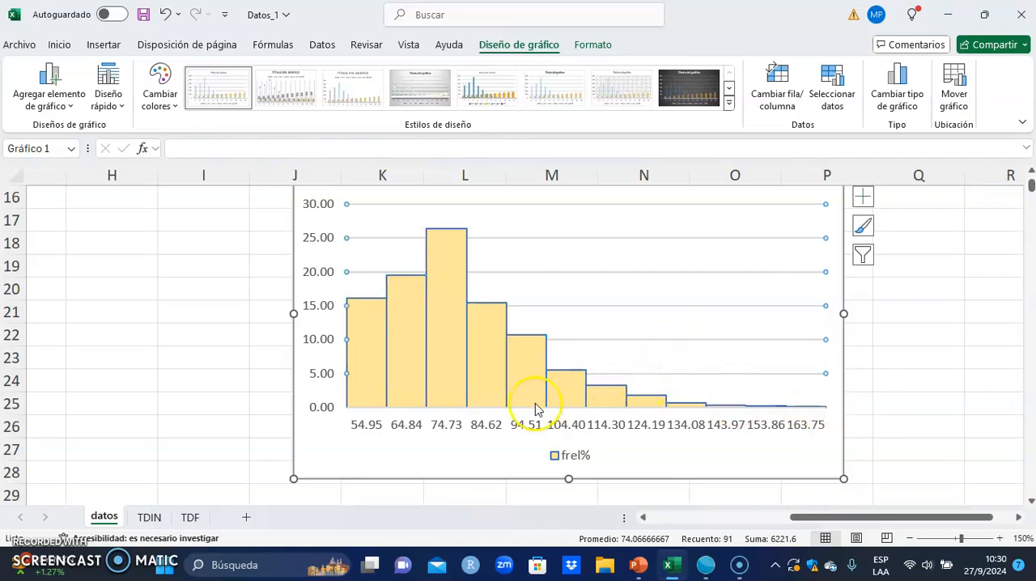
{"action": "left_click", "coordinate": [372, 429]}
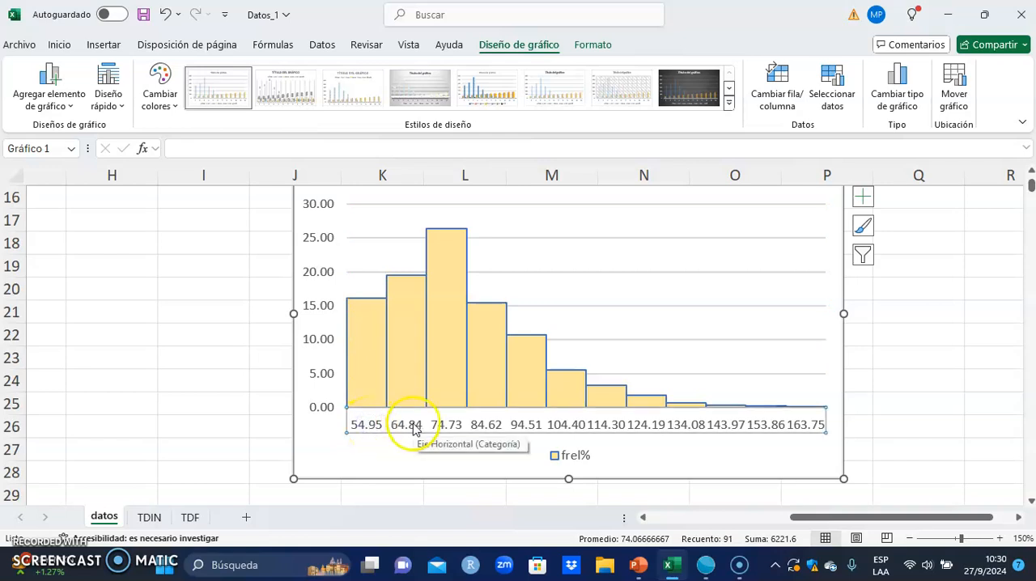
{"action": "left_click", "coordinate": [452, 366]}
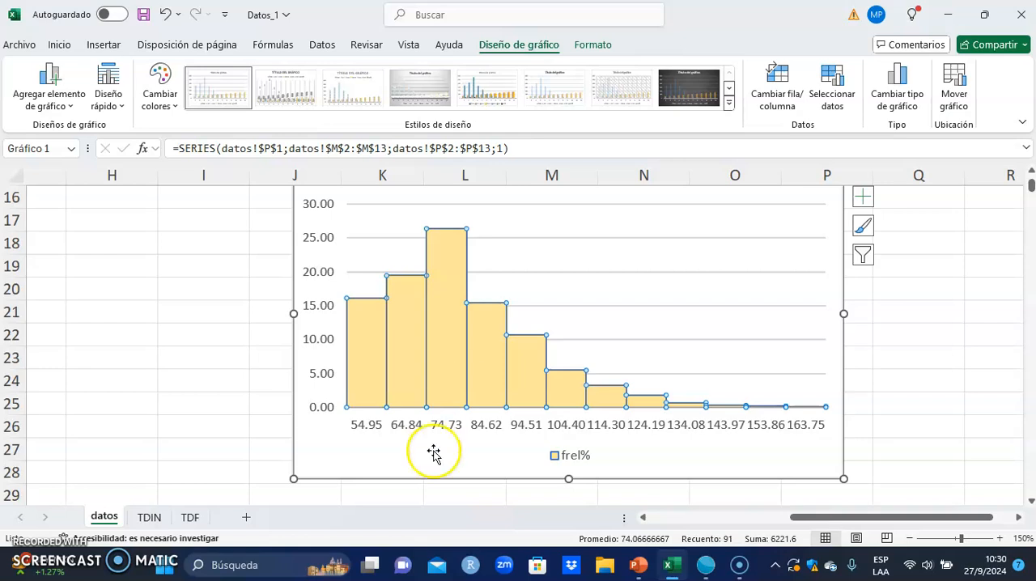
{"action": "left_click", "coordinate": [446, 428]}
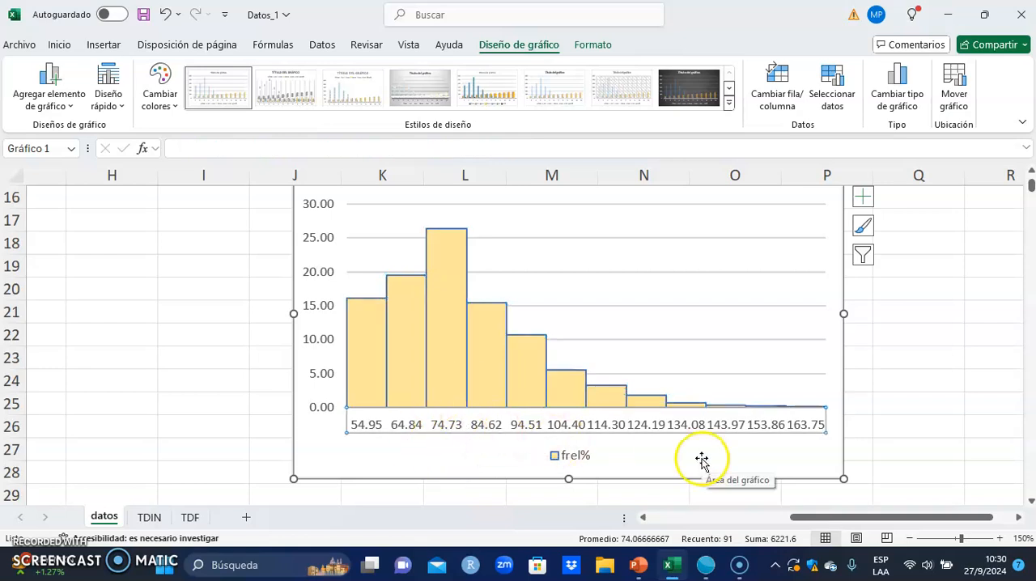
{"action": "scroll", "coordinate": [698, 461], "scroll_direction": "up", "scroll_amount": 1}
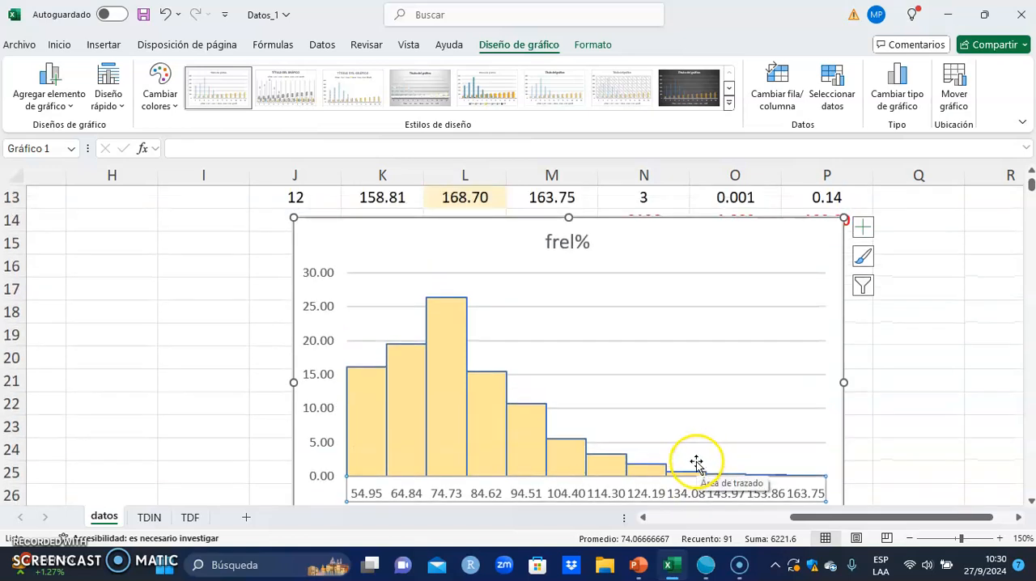
{"action": "scroll", "coordinate": [696, 463], "scroll_direction": "down", "scroll_amount": 1}
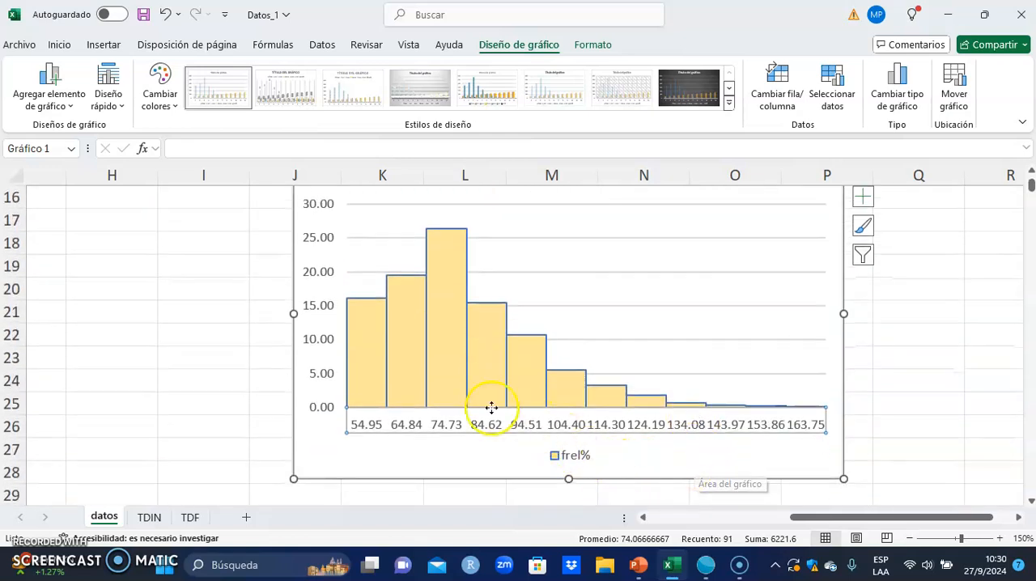
- Set the font size of the chart's horizontal axis labels to 8 and deselect the chart
{"action": "left_click", "coordinate": [456, 427]}
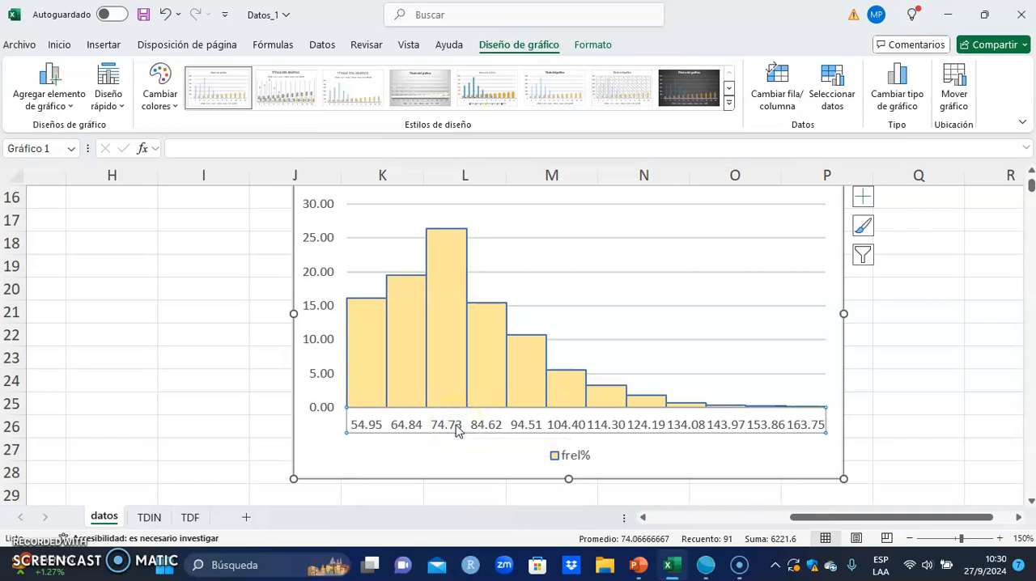
{"action": "left_click", "coordinate": [59, 45]}
{"action": "left_click", "coordinate": [224, 74]}
{"action": "left_click", "coordinate": [210, 74]}
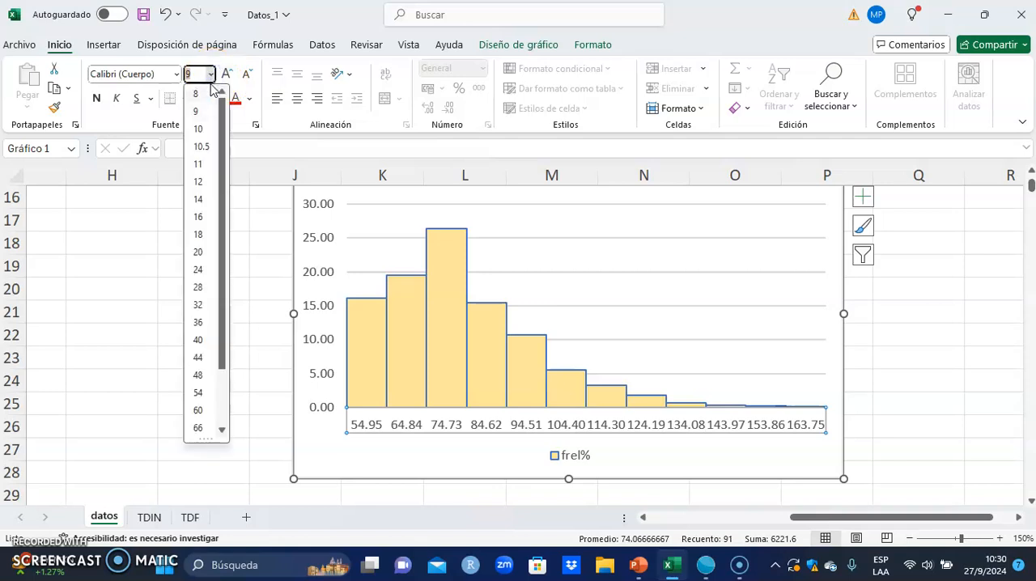
{"action": "left_click", "coordinate": [200, 95]}
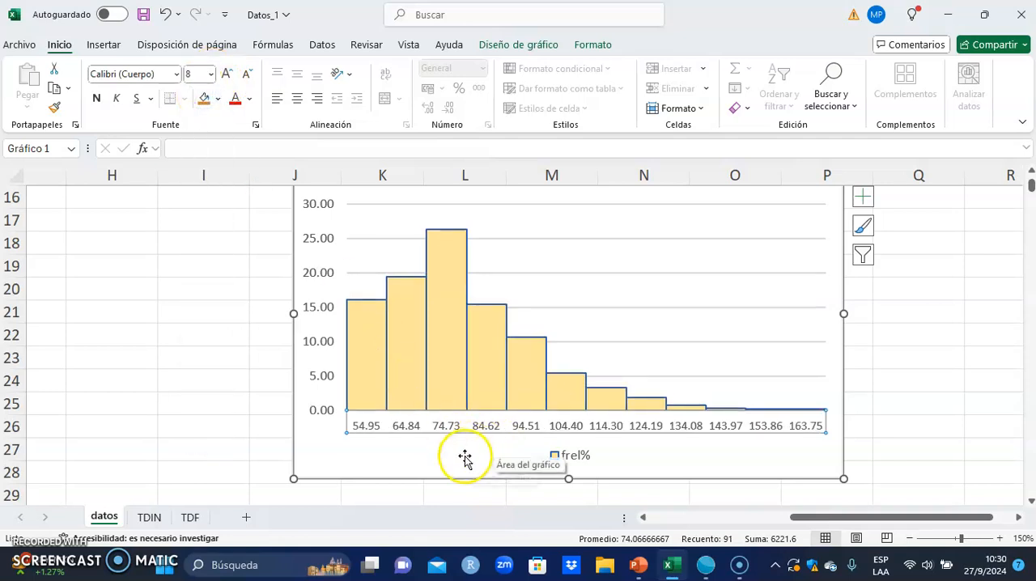
{"action": "left_click", "coordinate": [951, 444]}
- Add major gridlines to the chart's horizontal category axis
{"action": "left_click", "coordinate": [413, 426]}
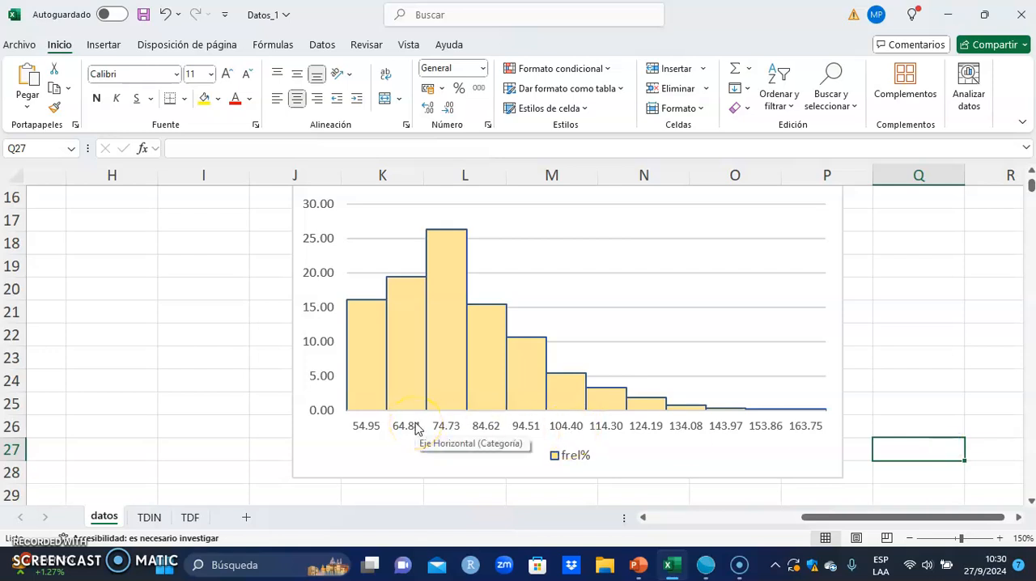
{"action": "left_click", "coordinate": [413, 427]}
{"action": "right_click", "coordinate": [421, 417]}
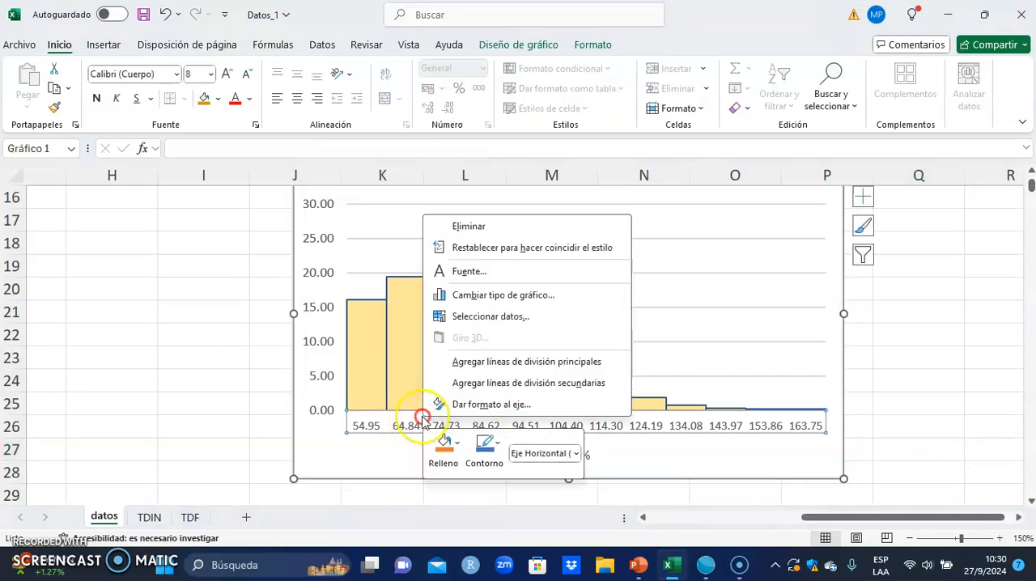
{"action": "left_click", "coordinate": [538, 362]}
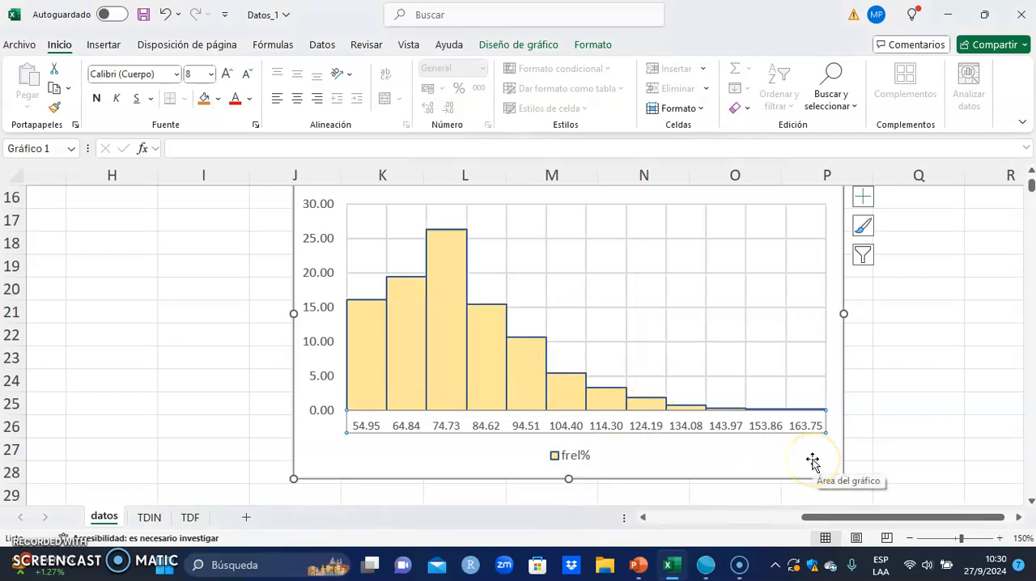
- Delete the frel% legend below the chart
{"action": "mouse_move", "coordinate": [364, 371]}
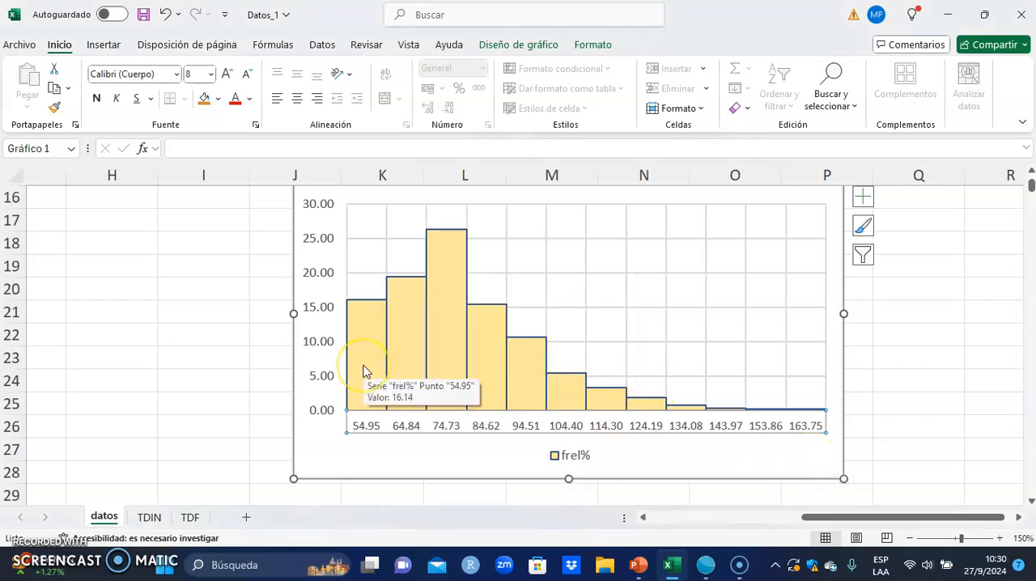
{"action": "left_click", "coordinate": [575, 458]}
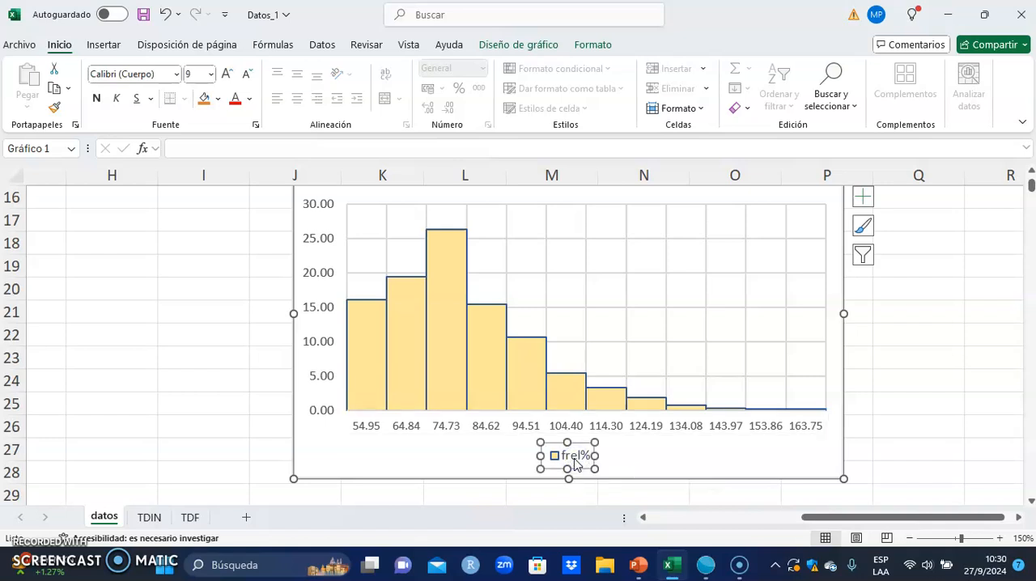
{"action": "key", "text": "Delete"}
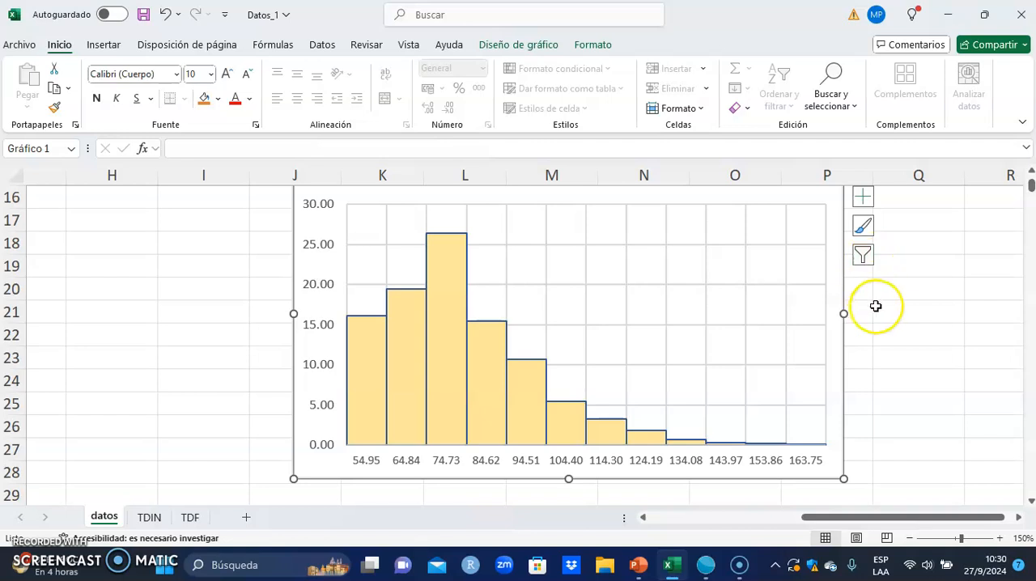
- Replace the chart title frel% with "Histograma del diametro de los arboles"
{"action": "scroll", "coordinate": [876, 306], "scroll_direction": "up", "scroll_amount": 2}
{"action": "scroll", "coordinate": [876, 306], "scroll_direction": "down", "scroll_amount": 3}
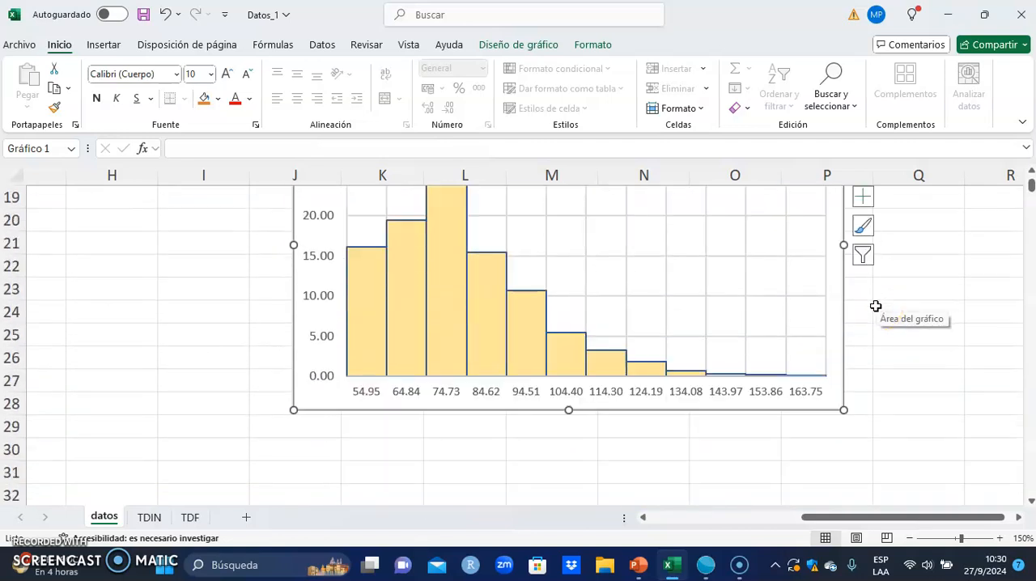
{"action": "scroll", "coordinate": [841, 307], "scroll_direction": "up", "scroll_amount": 2}
{"action": "left_click", "coordinate": [572, 241]}
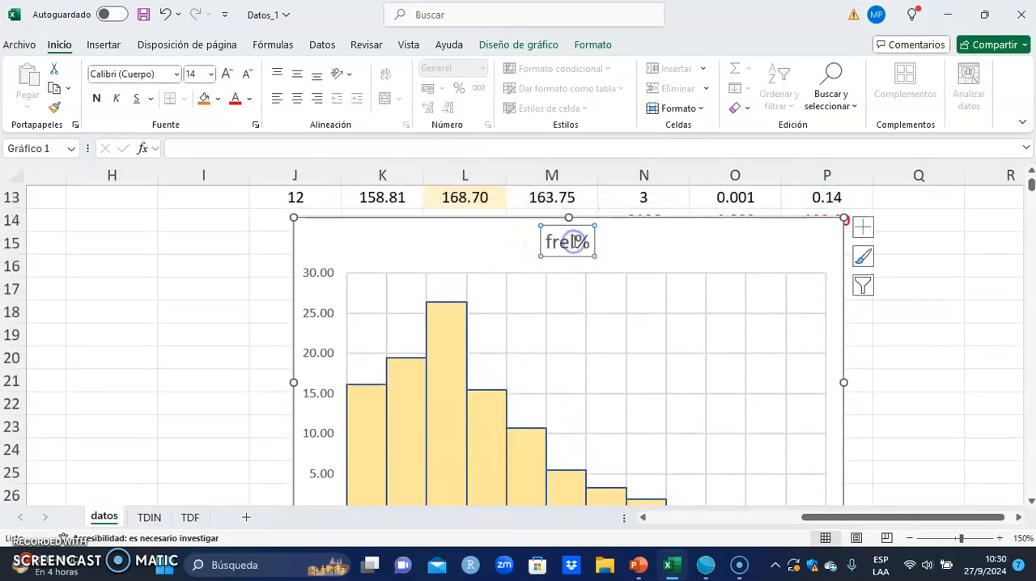
{"action": "left_click", "coordinate": [549, 243]}
{"action": "type", "text": "Histo"}
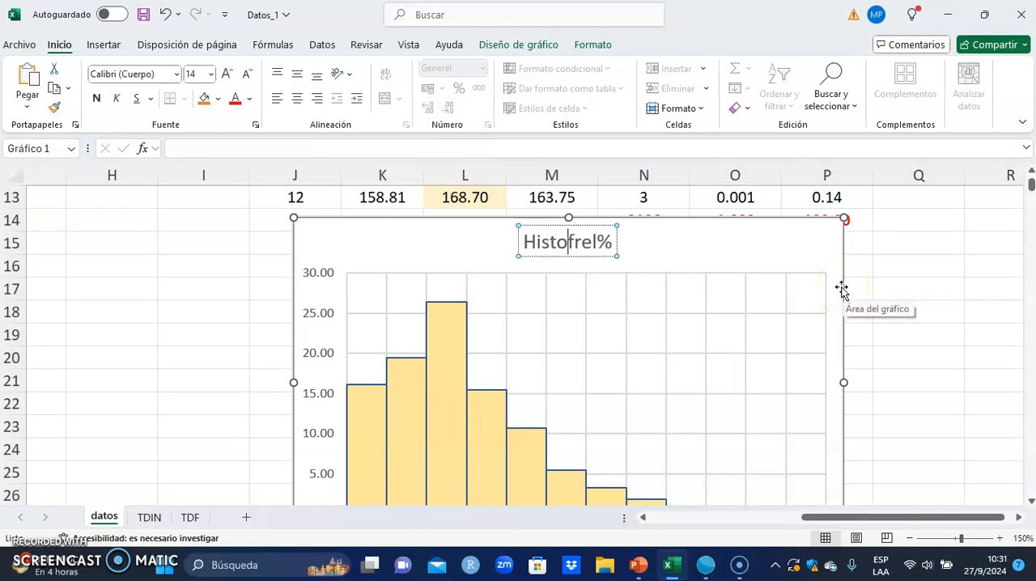
{"action": "type", "text": "grama "}
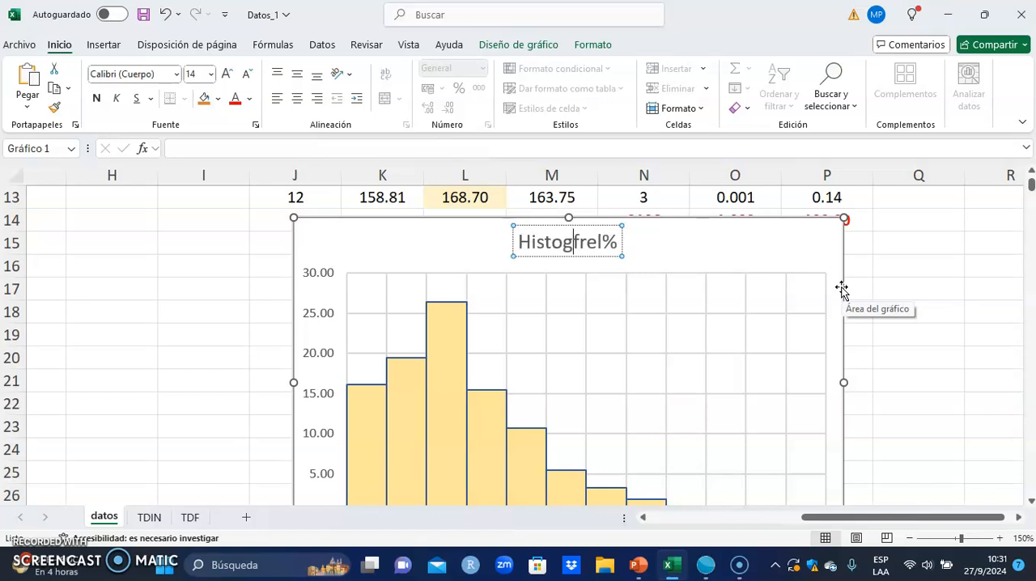
{"action": "type", "text": "del diame"}
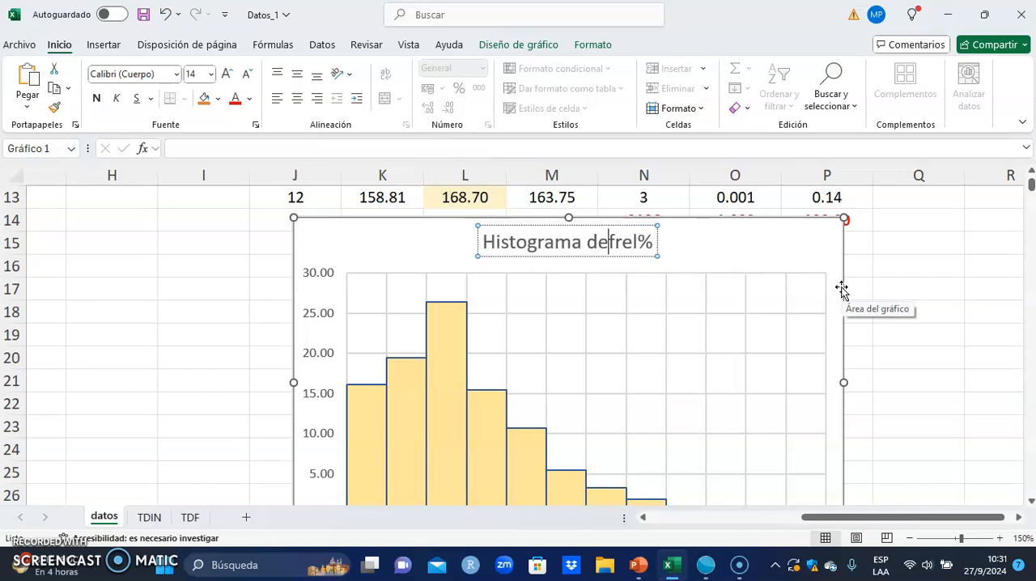
{"action": "type", "text": "tr"}
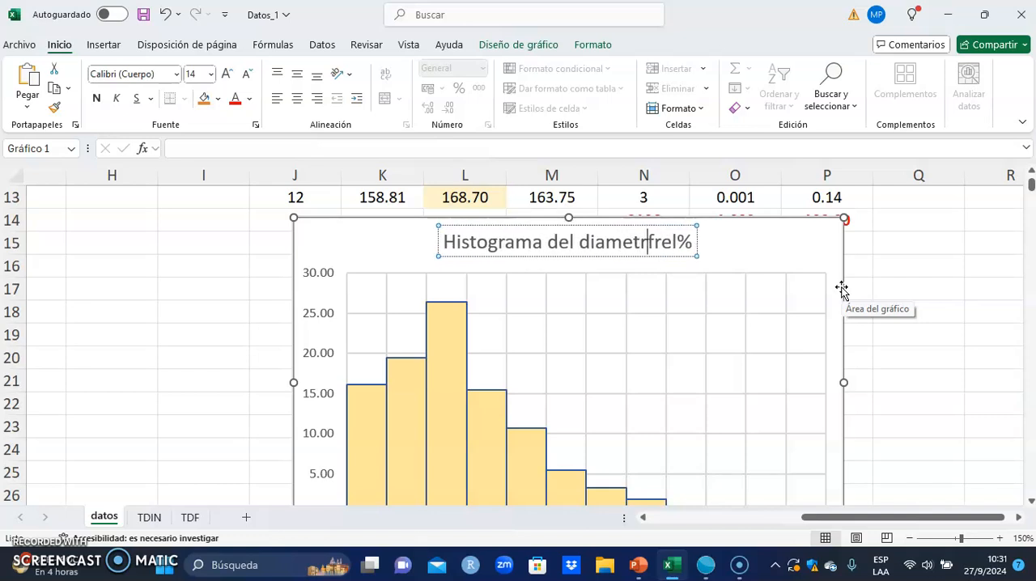
{"action": "type", "text": "o de los "}
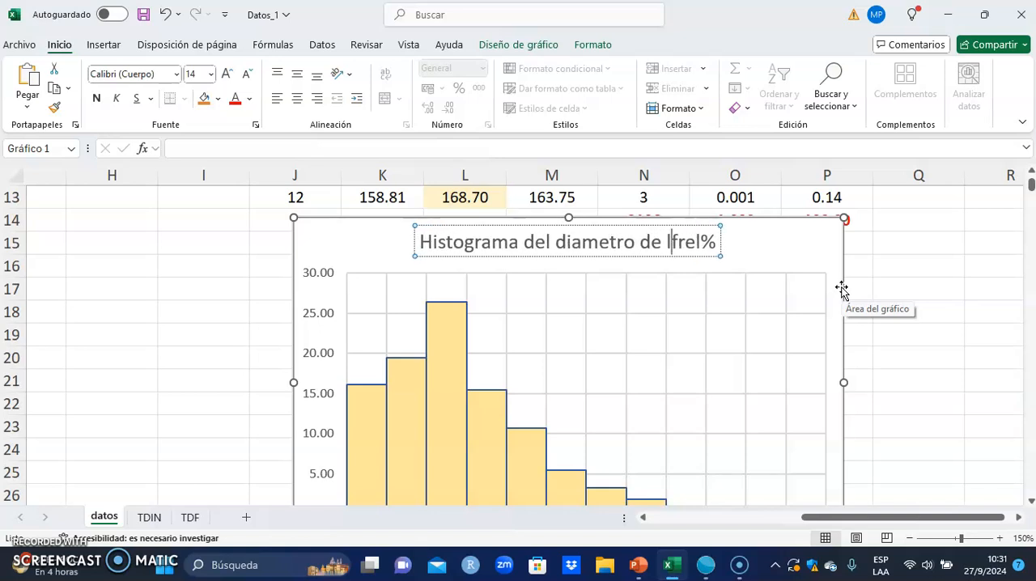
{"action": "type", "text": "at"}
{"action": "key", "text": "BackSpace"}
{"action": "type", "text": "rboles"}
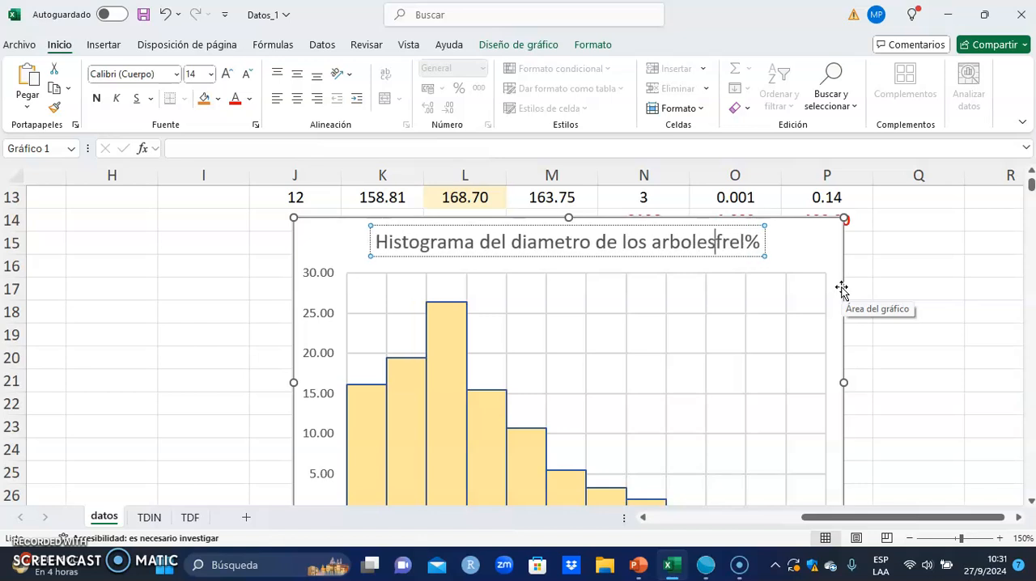
{"action": "key", "text": "Delete"}
{"action": "key", "text": "Delete"}
{"action": "key", "text": "Delete"}
{"action": "key", "text": "Delete"}
{"action": "key", "text": "Delete"}
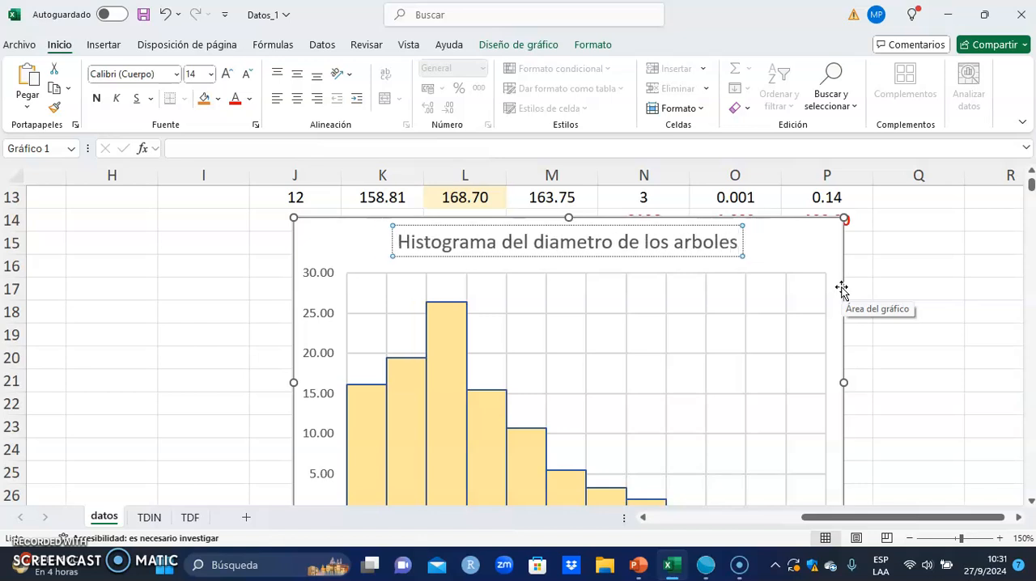
- Add axis titles to both the horizontal and vertical axes of the histogram
{"action": "scroll", "coordinate": [717, 315], "scroll_direction": "down", "scroll_amount": 2}
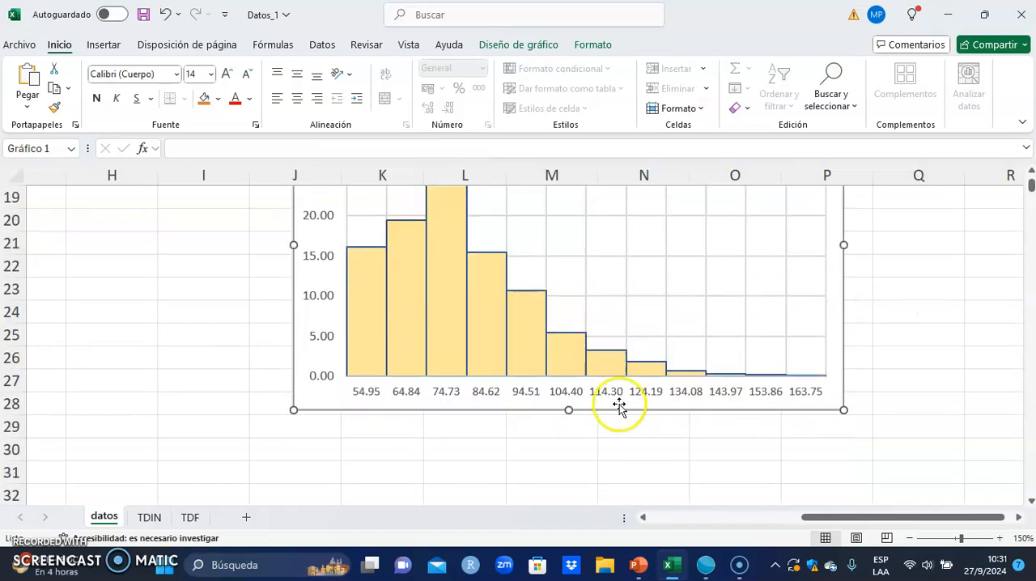
{"action": "scroll", "coordinate": [689, 359], "scroll_direction": "up", "scroll_amount": 2}
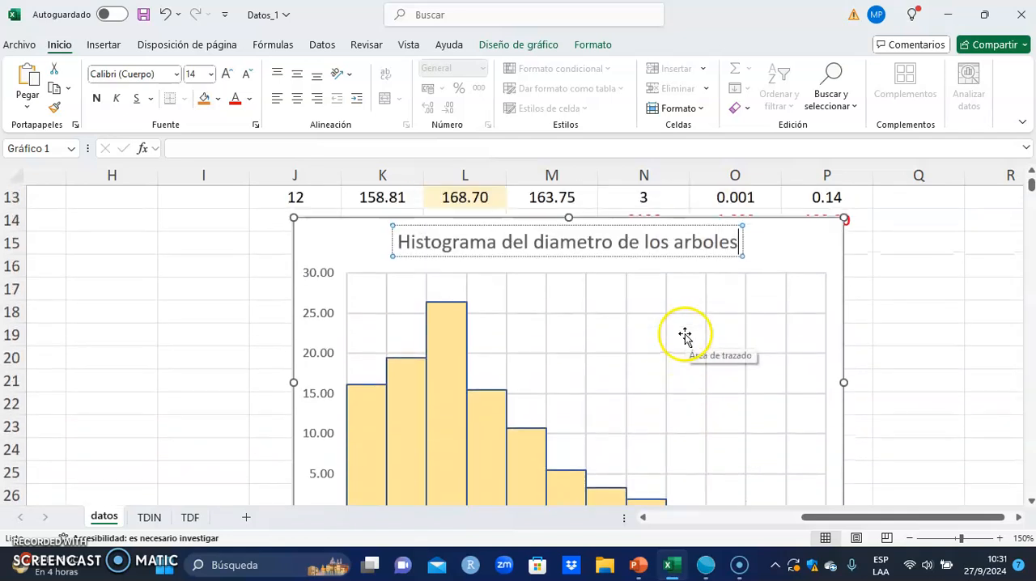
{"action": "left_click", "coordinate": [834, 232]}
{"action": "left_click", "coordinate": [864, 228]}
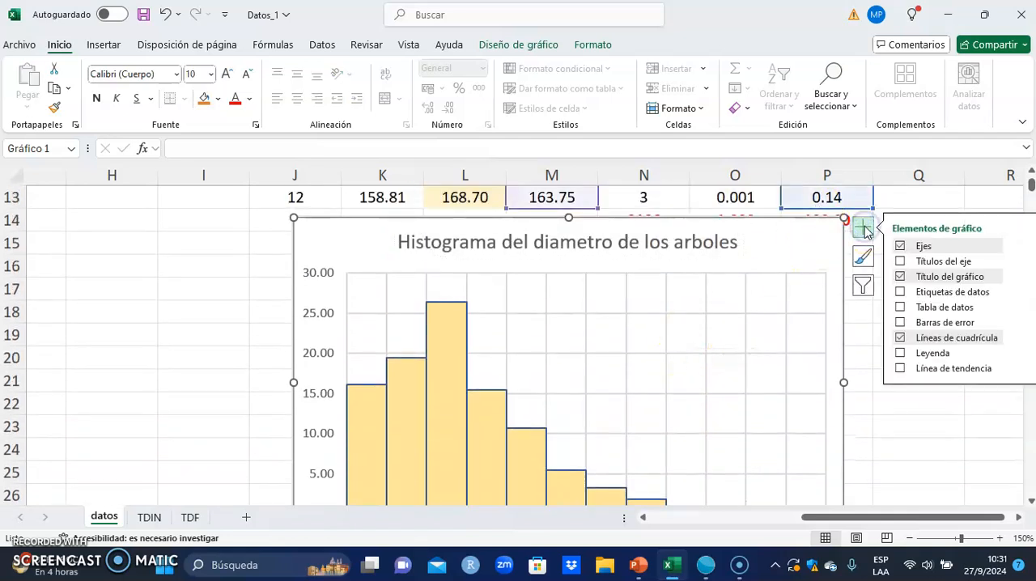
{"action": "left_click", "coordinate": [939, 262]}
- Change the horizontal axis title to "Diametro a la altura del pecho en cm"
{"action": "scroll", "coordinate": [621, 446], "scroll_direction": "down", "scroll_amount": 1}
{"action": "left_click", "coordinate": [580, 448]}
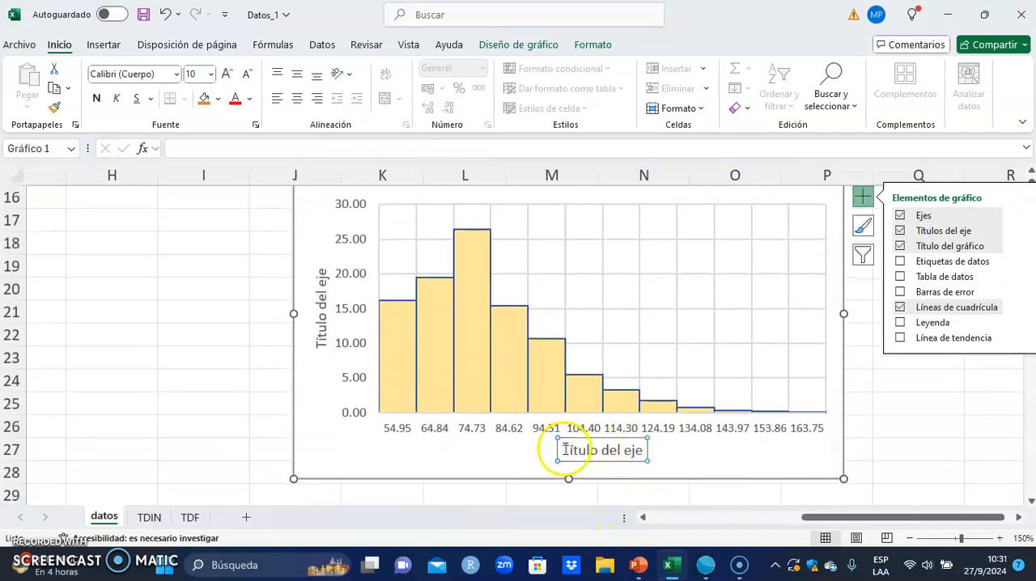
{"action": "left_click_drag", "start_coordinate": [567, 451], "coordinate": [642, 449]}
{"action": "type", "text": "D"}
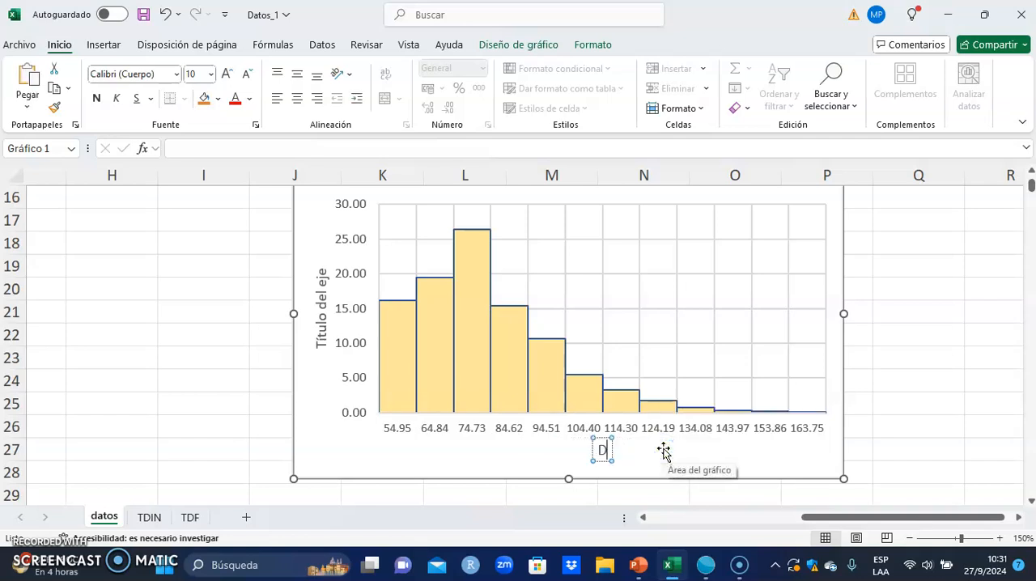
{"action": "type", "text": "iametro a la altyra de"}
{"action": "key", "text": "BackSpace"}
{"action": "key", "text": "BackSpace"}
{"action": "key", "text": "BackSpace"}
{"action": "key", "text": "BackSpace"}
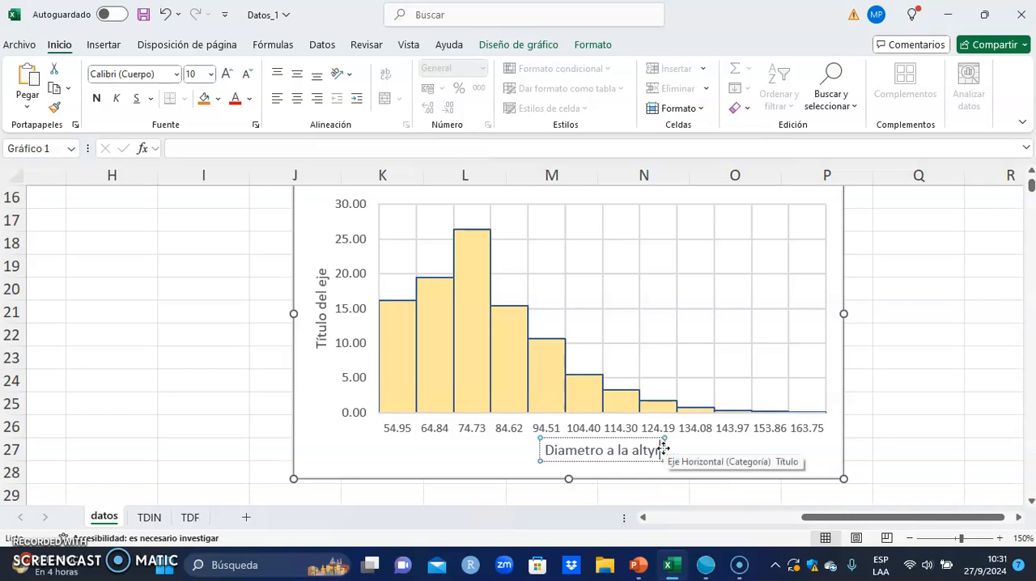
{"action": "key", "text": "BackSpace"}
{"action": "key", "text": "BackSpace"}
{"action": "type", "text": "ura d"}
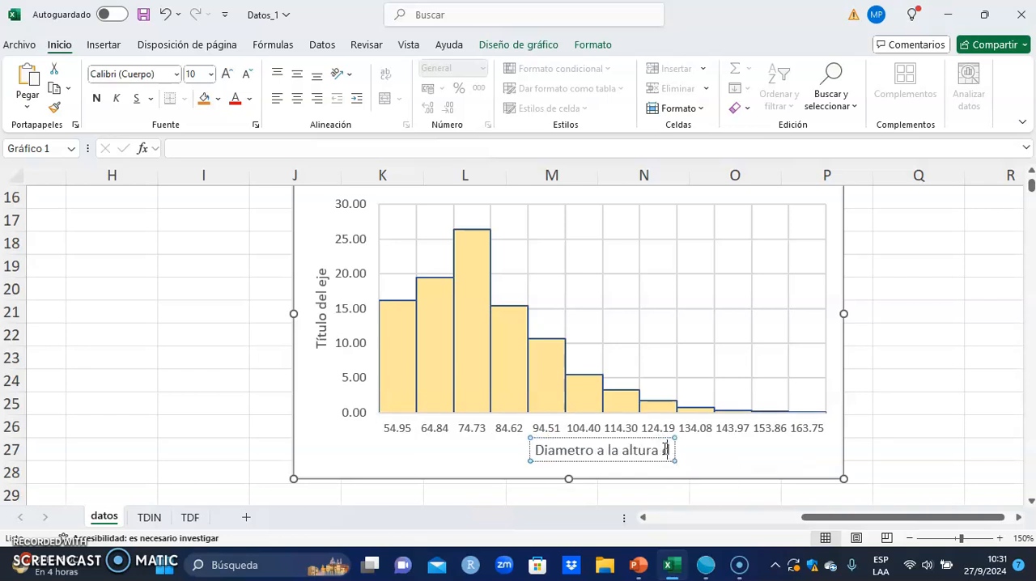
{"action": "type", "text": "el pec"}
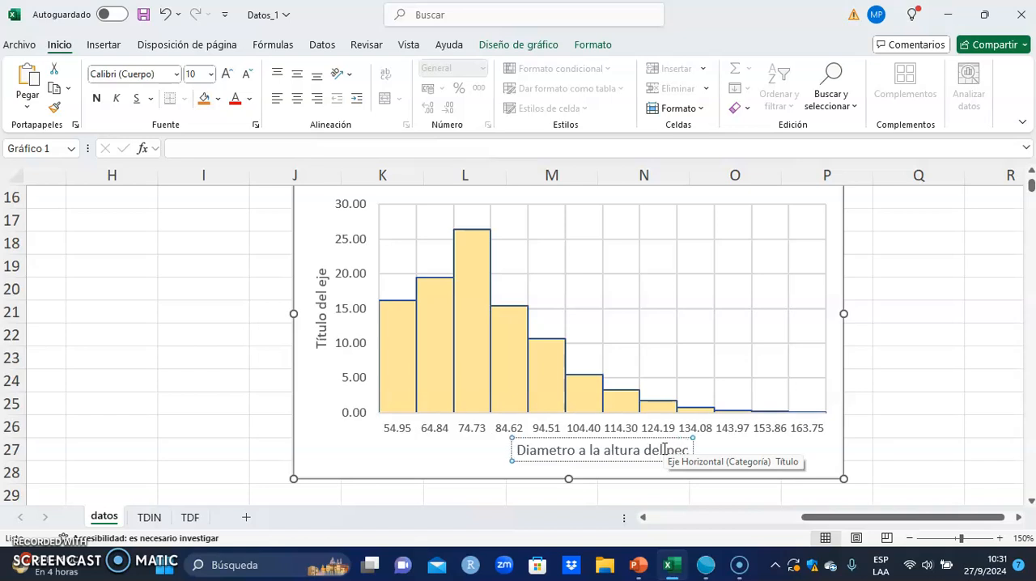
{"action": "type", "text": "ho en cm"}
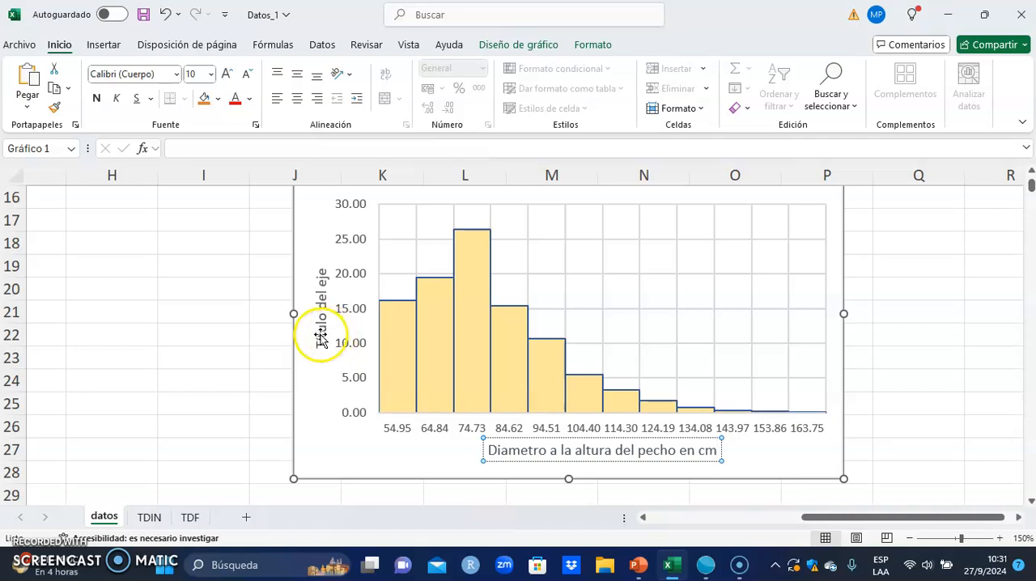
- Format the vertical axis numbers with 0 decimal places and close the axis formatting
{"action": "left_click", "coordinate": [361, 321]}
{"action": "left_click", "coordinate": [361, 316]}
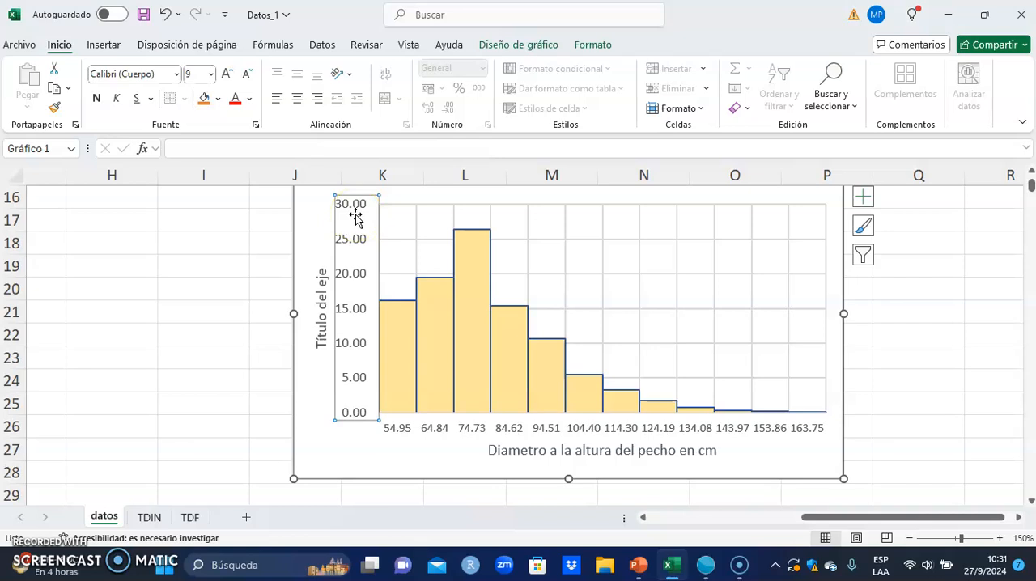
{"action": "right_click", "coordinate": [362, 315]}
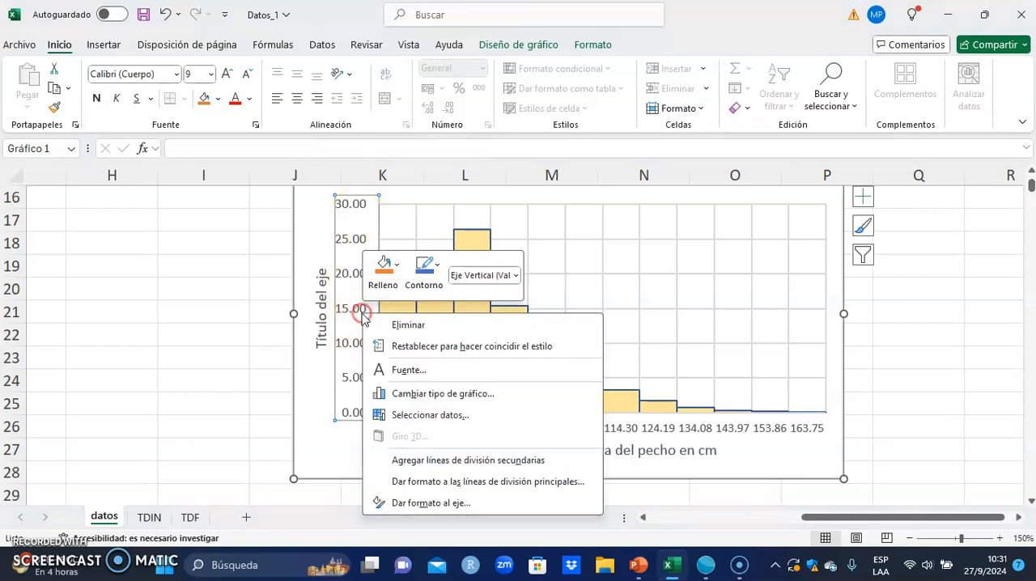
{"action": "left_click", "coordinate": [457, 504]}
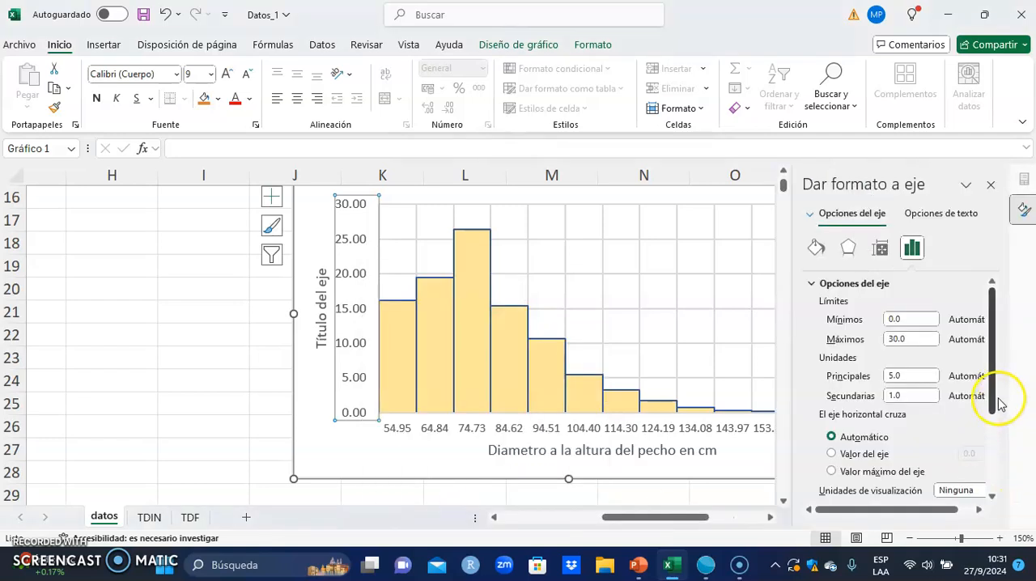
{"action": "scroll", "coordinate": [981, 407], "scroll_direction": "down", "scroll_amount": 2}
{"action": "scroll", "coordinate": [981, 407], "scroll_direction": "down", "scroll_amount": 2}
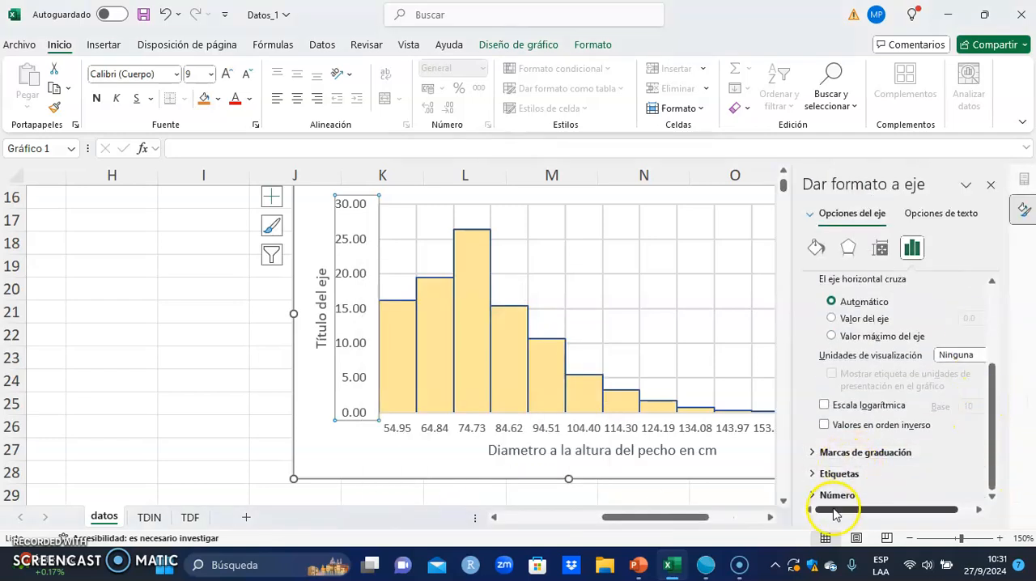
{"action": "left_click", "coordinate": [837, 495]}
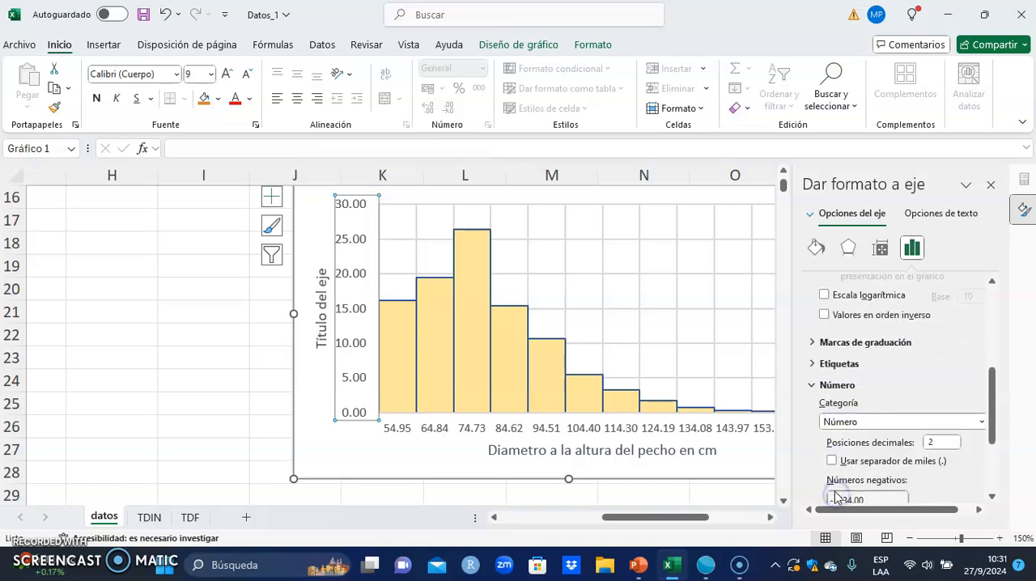
{"action": "left_click", "coordinate": [956, 443]}
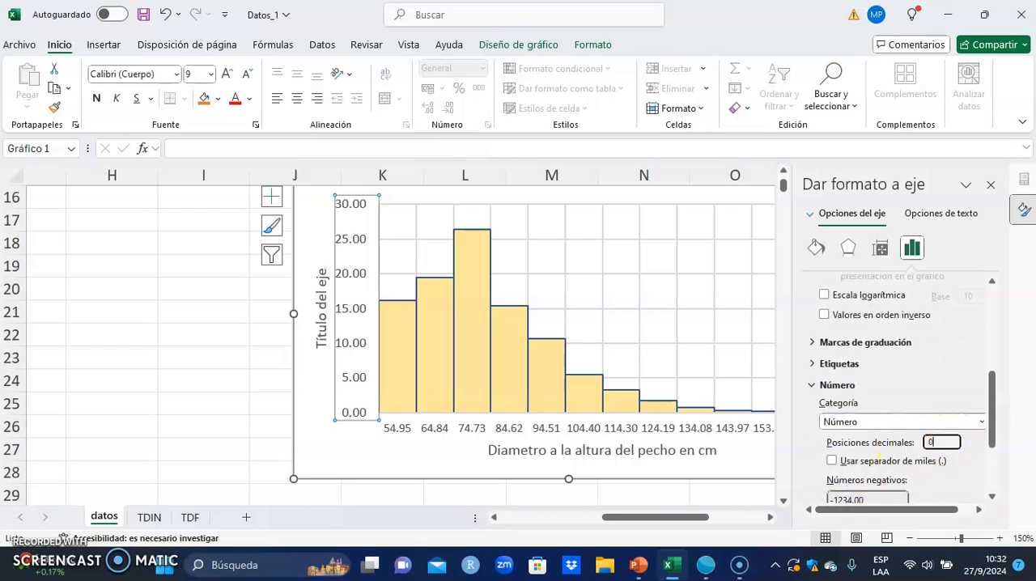
{"action": "type", "text": "0"}
{"action": "key", "text": "Return"}
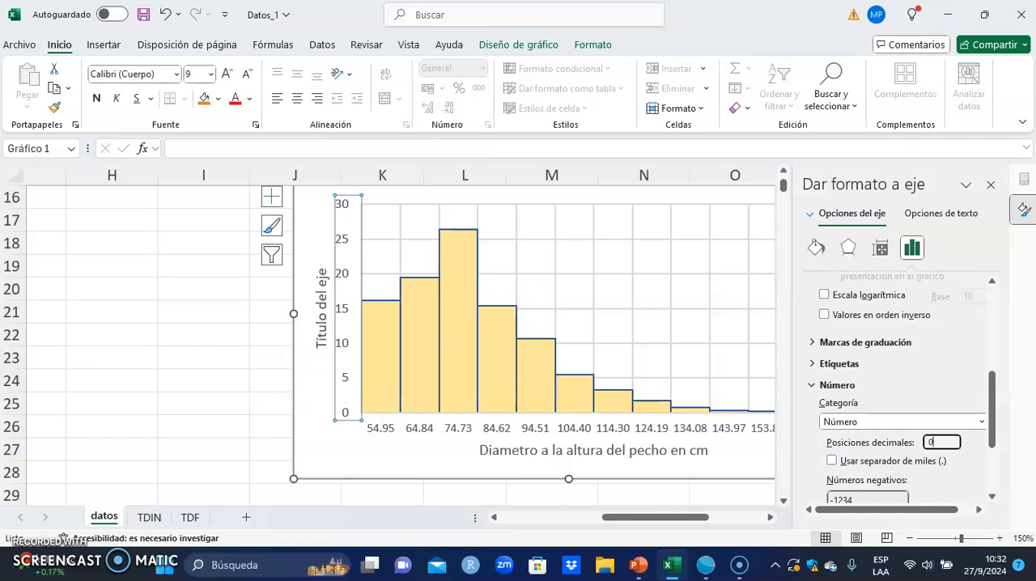
{"action": "left_click", "coordinate": [993, 188]}
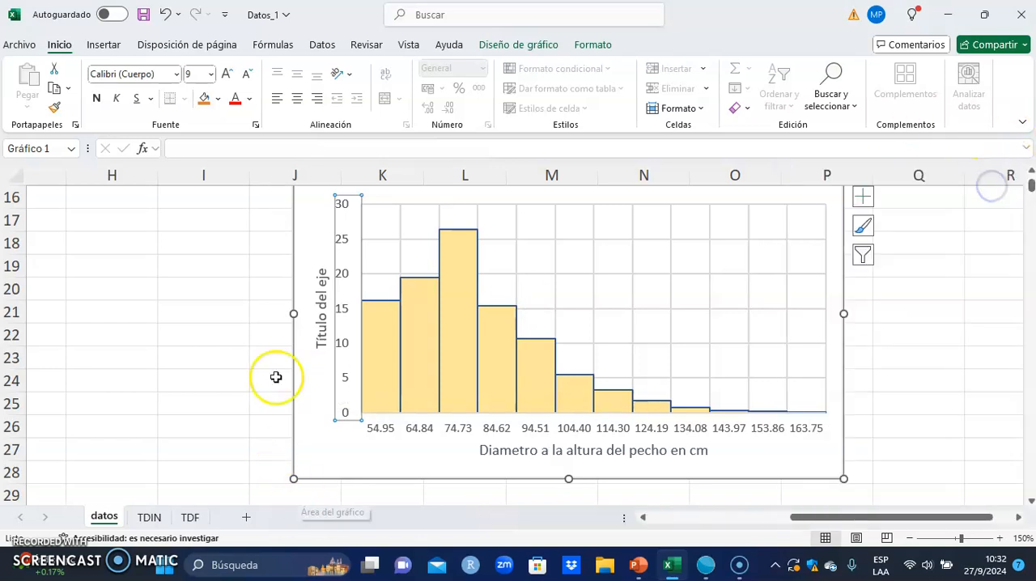
- Change the vertical axis title to "Frecuencia relativa en %" and deselect the chart
{"action": "left_click", "coordinate": [318, 341]}
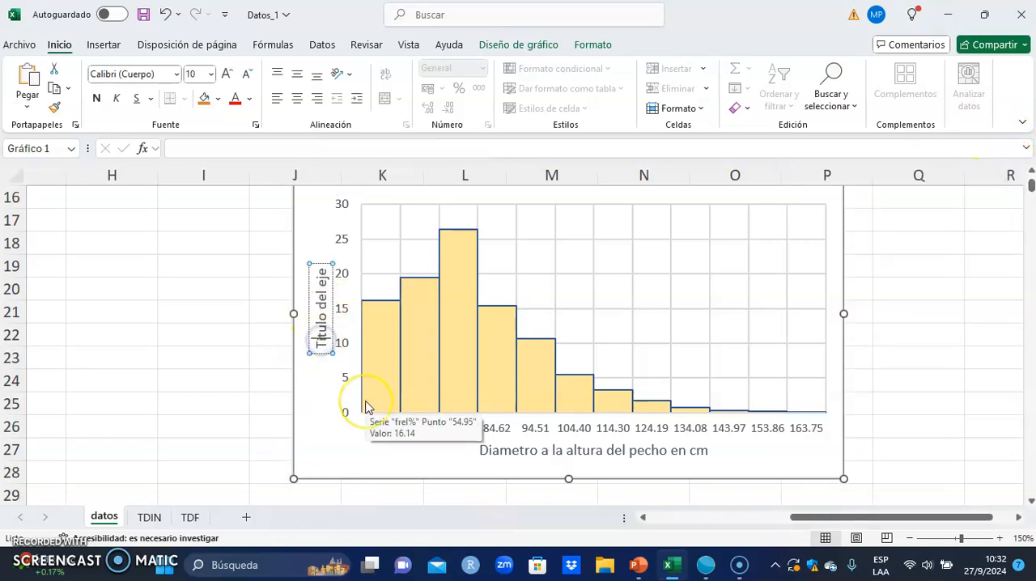
{"action": "key", "text": "BackSpace"}
{"action": "key", "text": "BackSpace"}
{"action": "type", "text": "Frecue"}
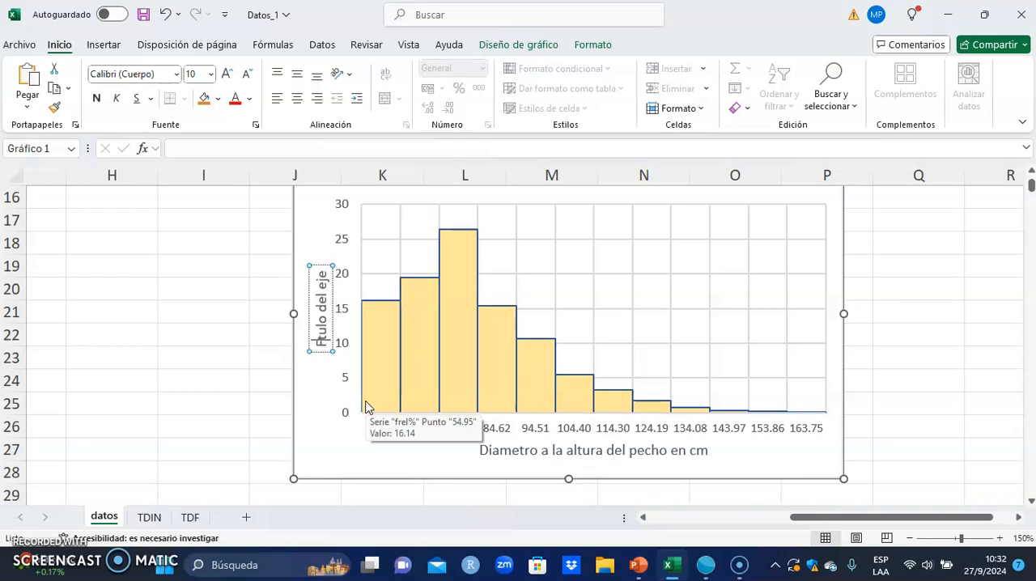
{"action": "type", "text": "ncia"}
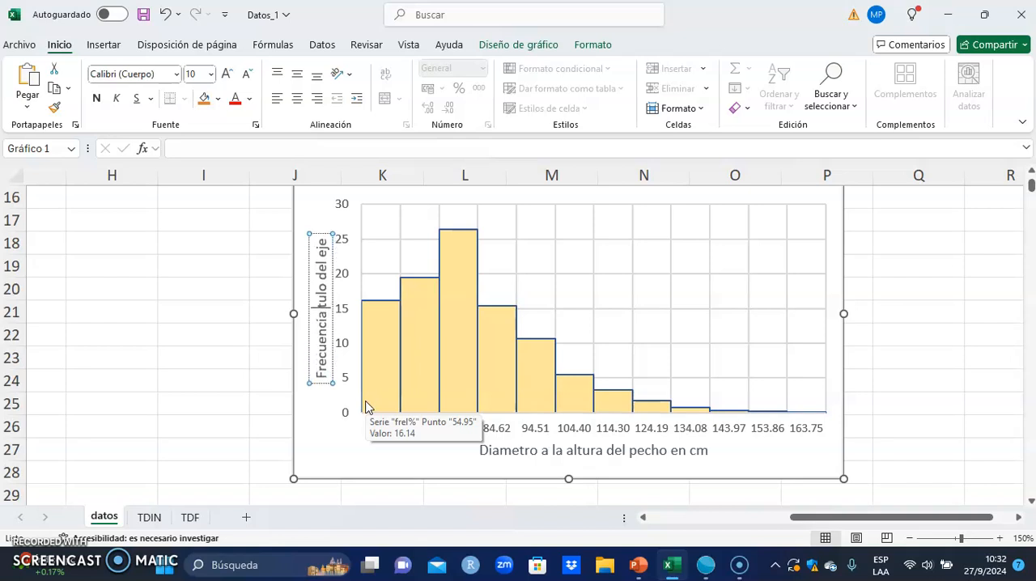
{"action": "type", "text": " relativa"}
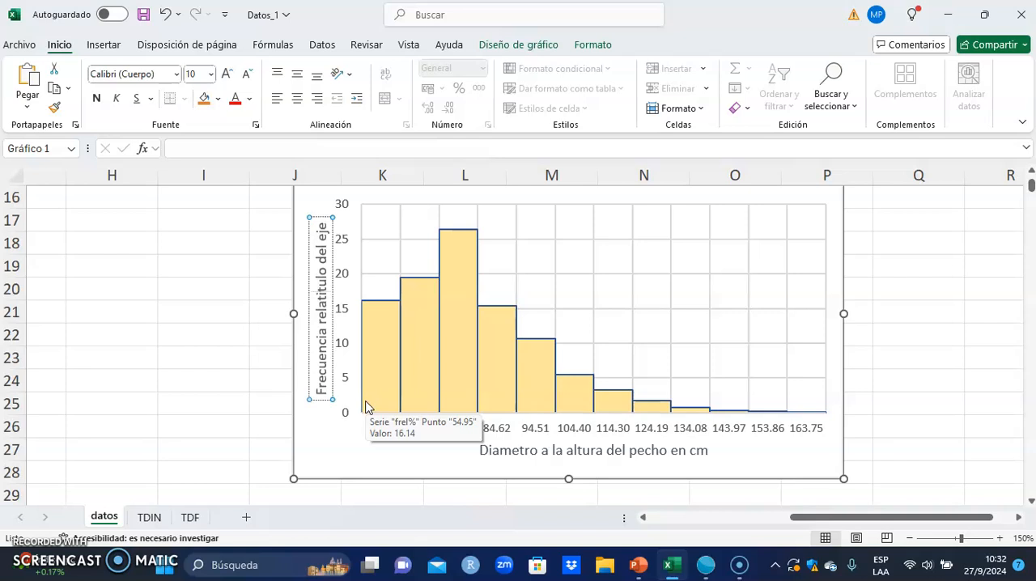
{"action": "type", "text": " en "}
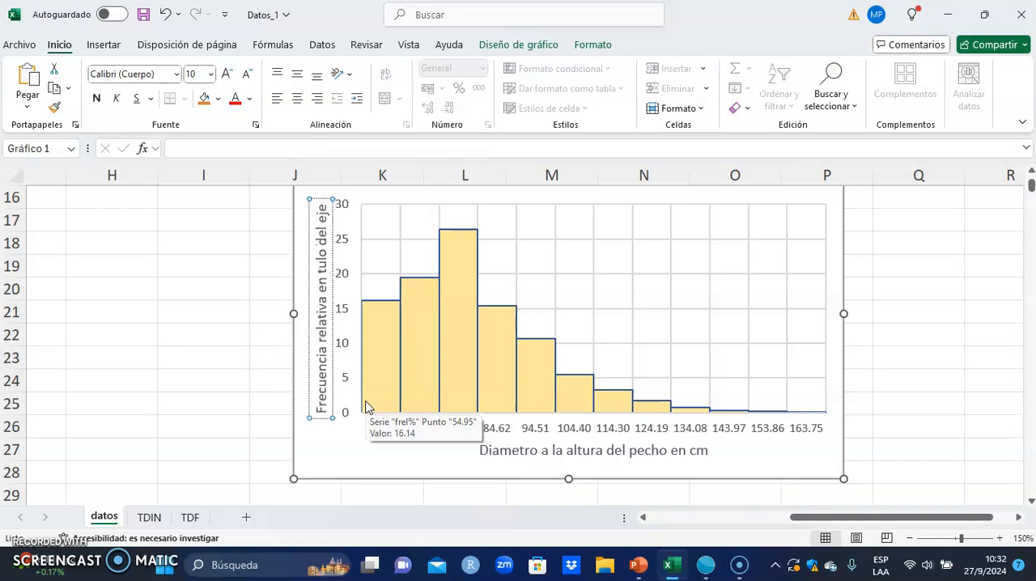
{"action": "type", "text": "%"}
{"action": "key", "text": "Delete"}
{"action": "key", "text": "Delete"}
{"action": "key", "text": "Delete"}
{"action": "key", "text": "Delete"}
{"action": "key", "text": "Delete"}
{"action": "key", "text": "Delete"}
{"action": "key", "text": "Delete"}
{"action": "key", "text": "Delete"}
{"action": "key", "text": "Delete"}
{"action": "key", "text": "Delete"}
{"action": "key", "text": "Delete"}
{"action": "key", "text": "Delete"}
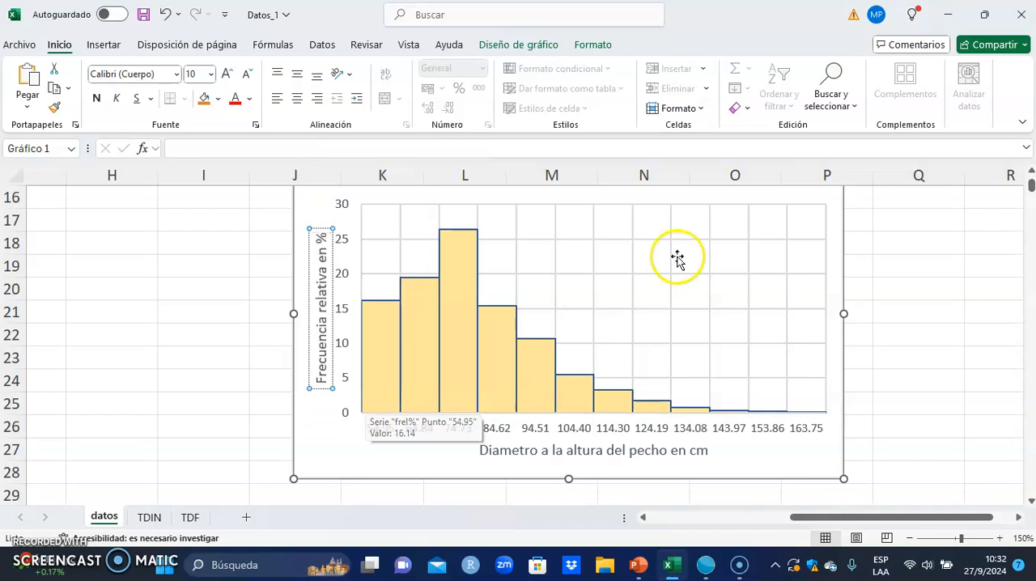
{"action": "left_click", "coordinate": [955, 354]}
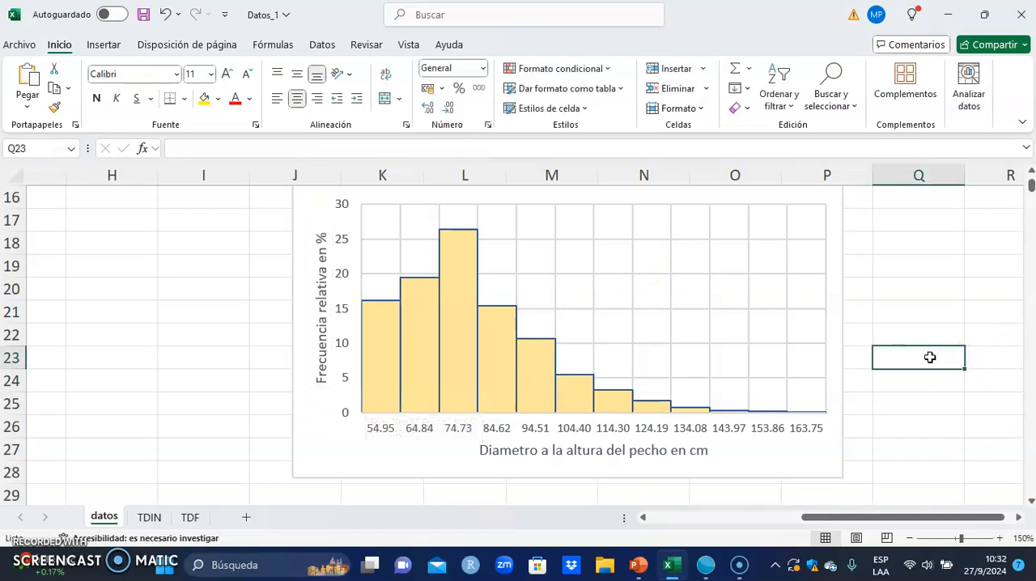
- Move the histogram's main title slightly down, closer to the plot area
{"action": "scroll", "coordinate": [930, 357], "scroll_direction": "up", "scroll_amount": 1}
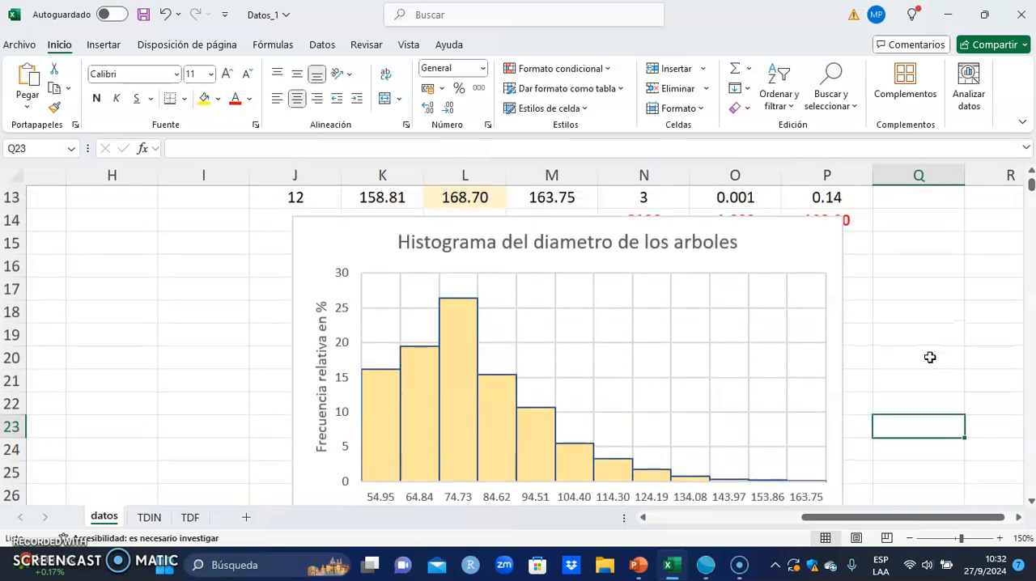
{"action": "left_click", "coordinate": [532, 241]}
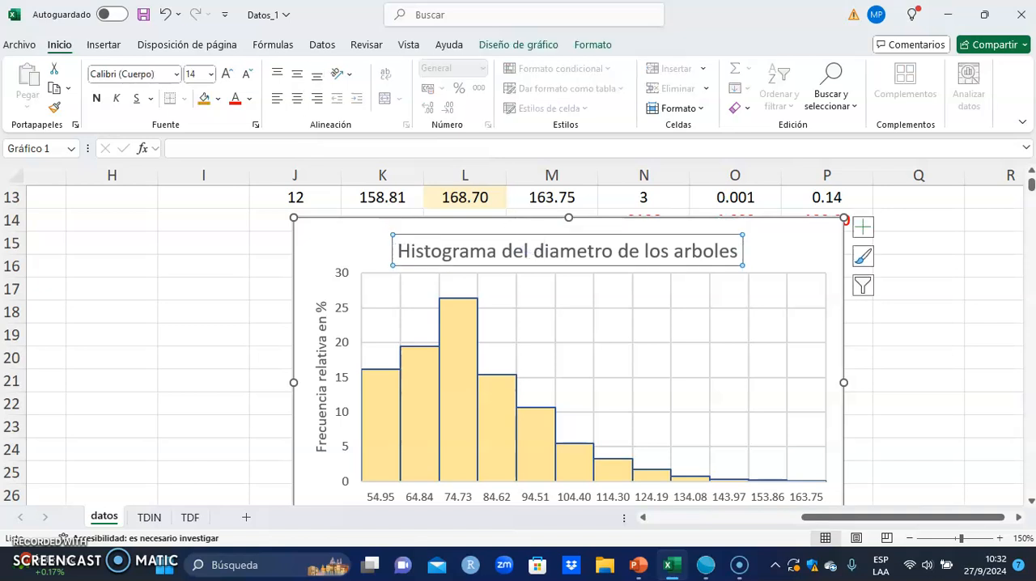
- Undo the last move of the chart title and reposition the whole histogram just below the frequency table's totals row
{"action": "left_click", "coordinate": [161, 14]}
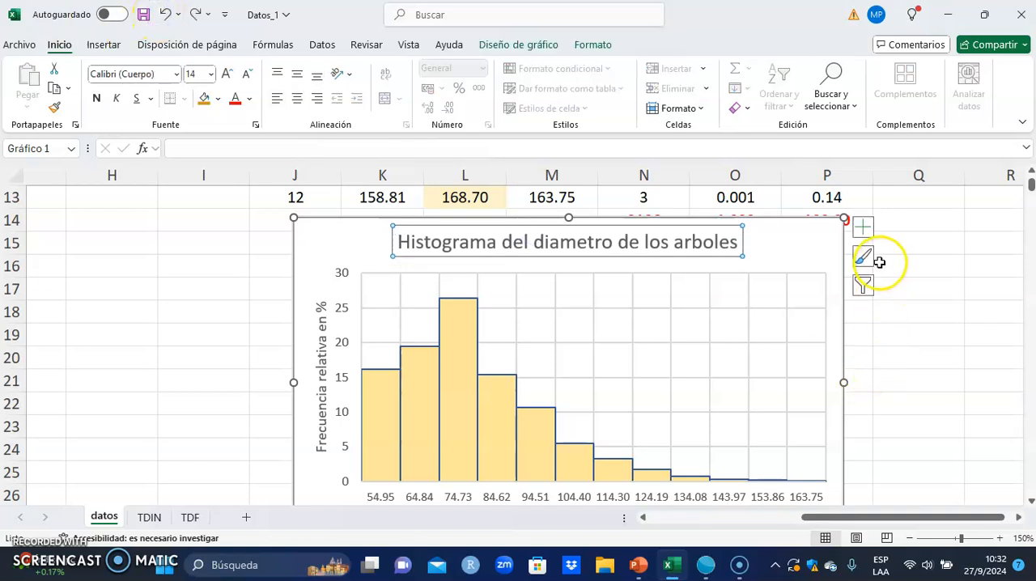
{"action": "left_click", "coordinate": [810, 237]}
{"action": "left_click_drag", "start_coordinate": [810, 227], "coordinate": [767, 267]}
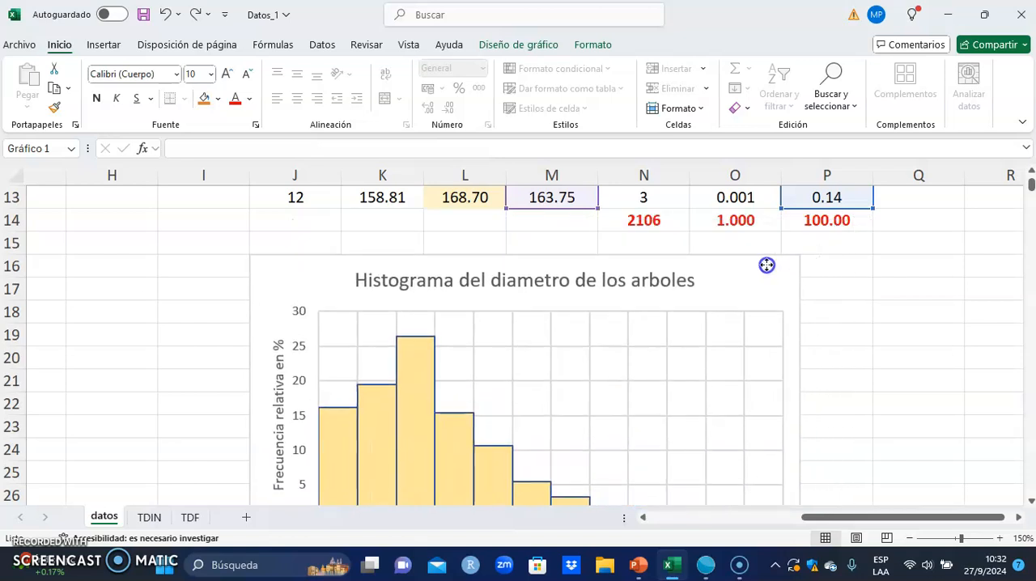
{"action": "scroll", "coordinate": [986, 355], "scroll_direction": "down", "scroll_amount": 1}
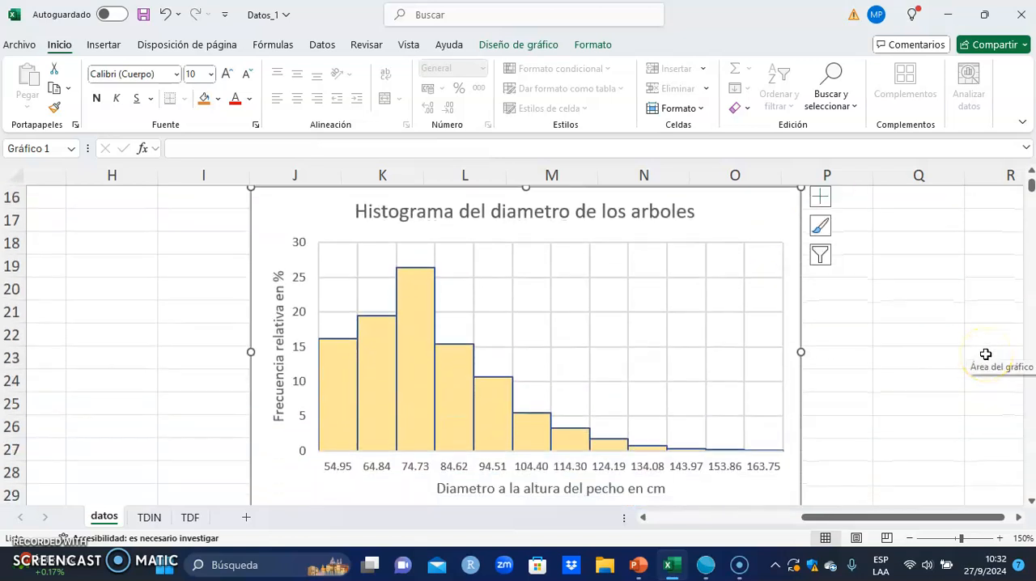
{"action": "left_click", "coordinate": [458, 394]}
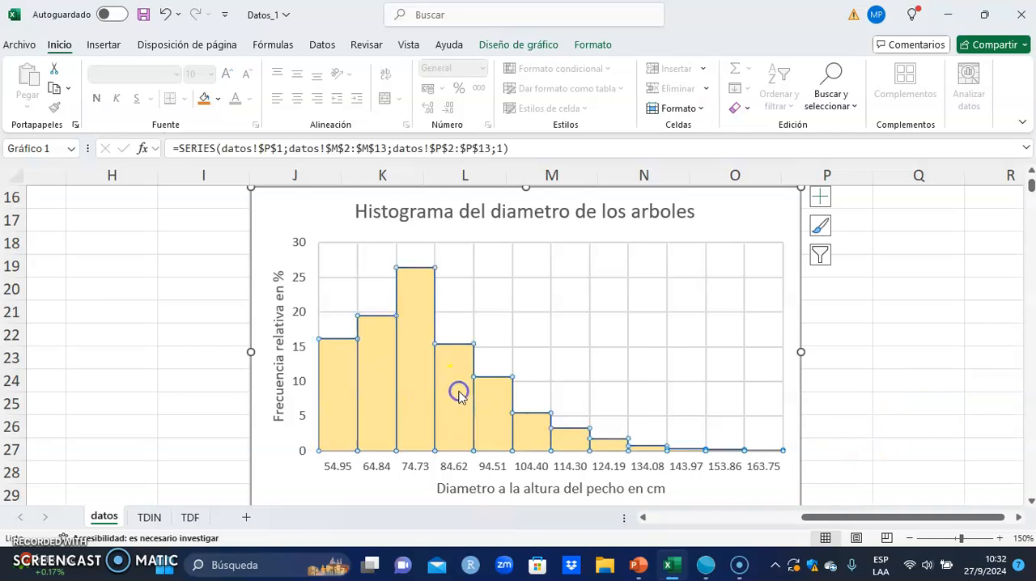
{"action": "right_click", "coordinate": [458, 394]}
{"action": "left_click", "coordinate": [551, 378]}
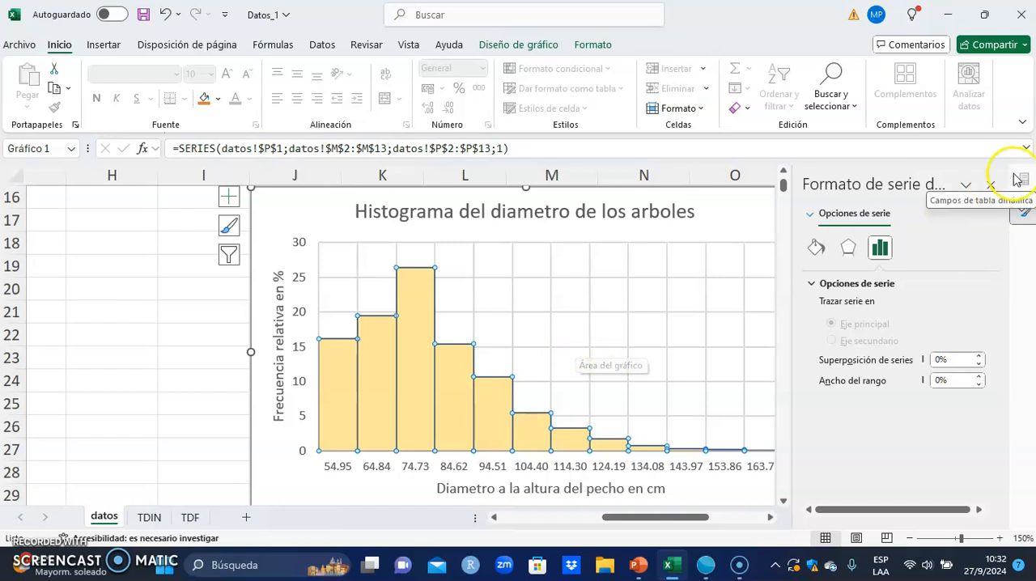
{"action": "left_click", "coordinate": [990, 184]}
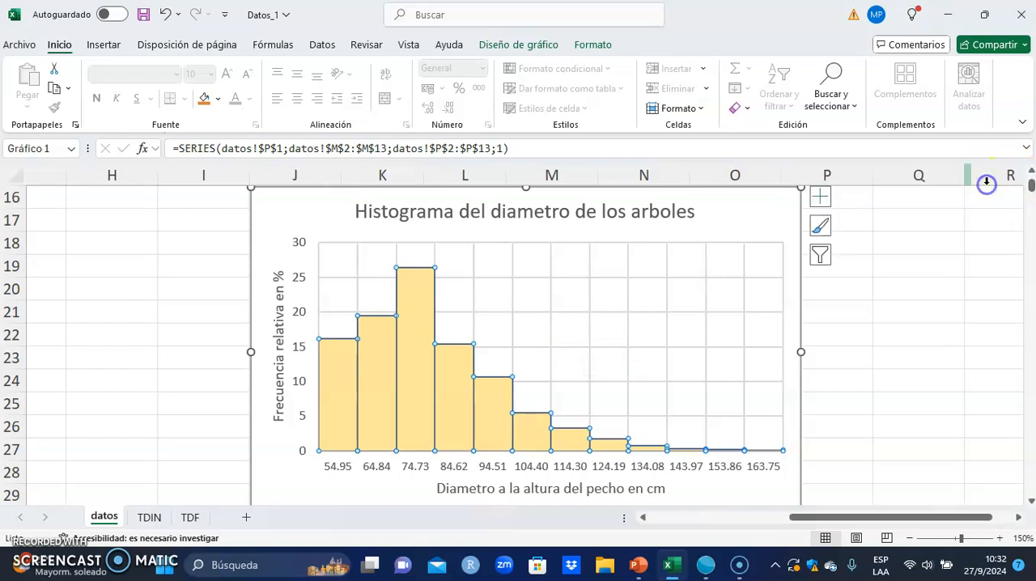
- Add data labels to the histogram's columns and deselect the chart
{"action": "left_click", "coordinate": [820, 199]}
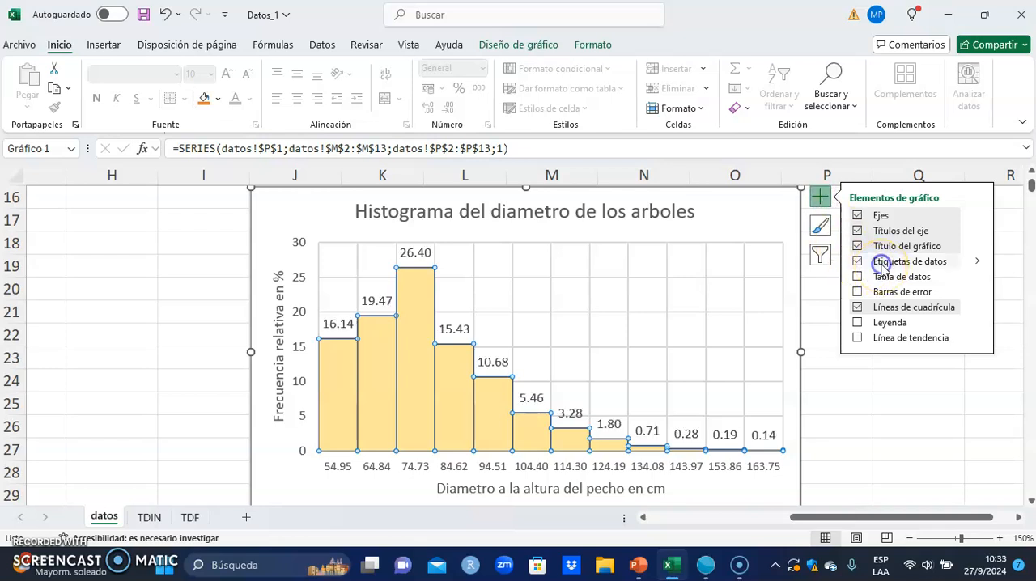
{"action": "left_click", "coordinate": [879, 261]}
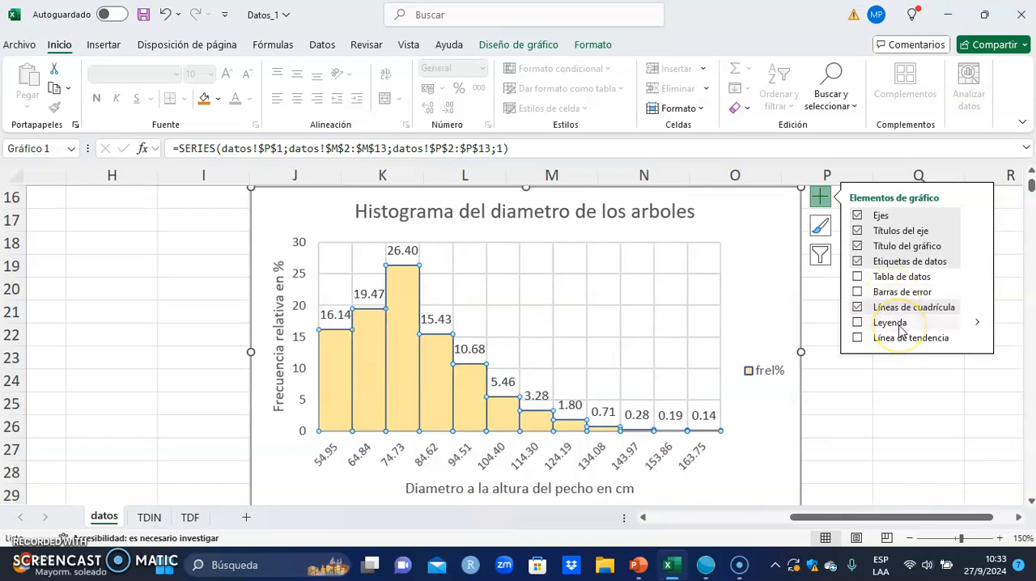
{"action": "left_click", "coordinate": [936, 404]}
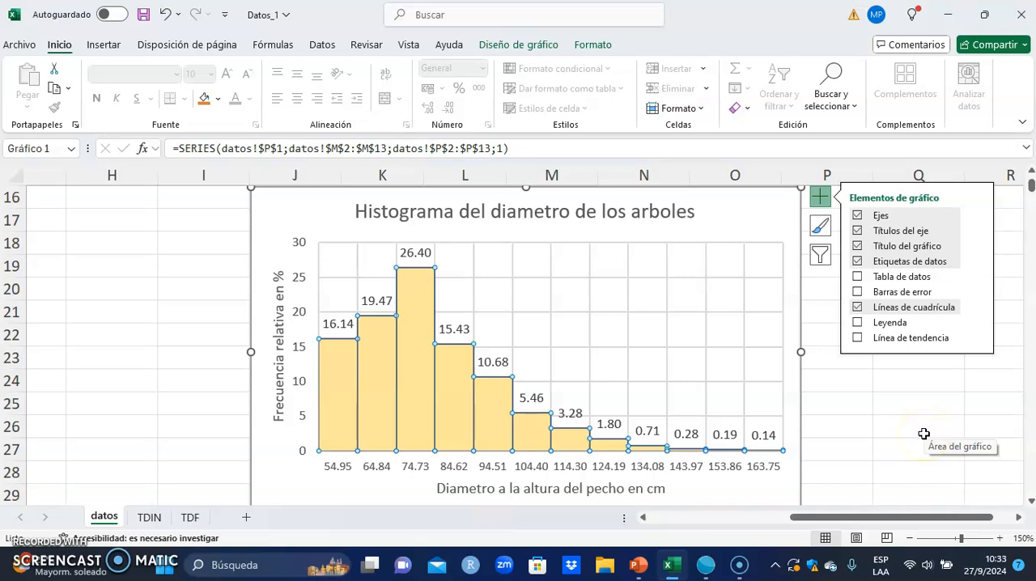
{"action": "left_click", "coordinate": [924, 434]}
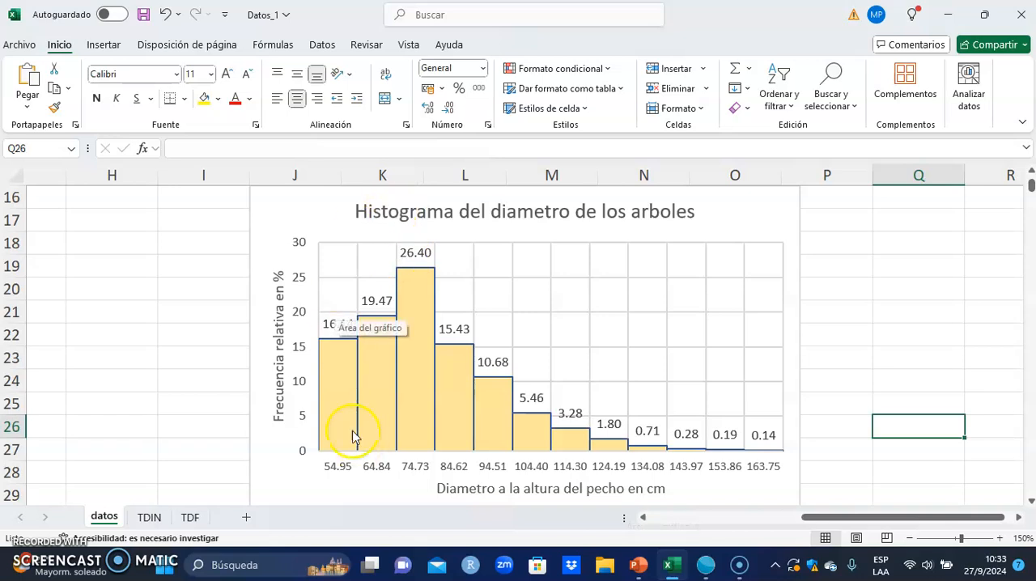
- Examine the histogram's labelled columns and class marks and compare them with the percentage column of the frequency table
{"action": "mouse_move", "coordinate": [418, 354]}
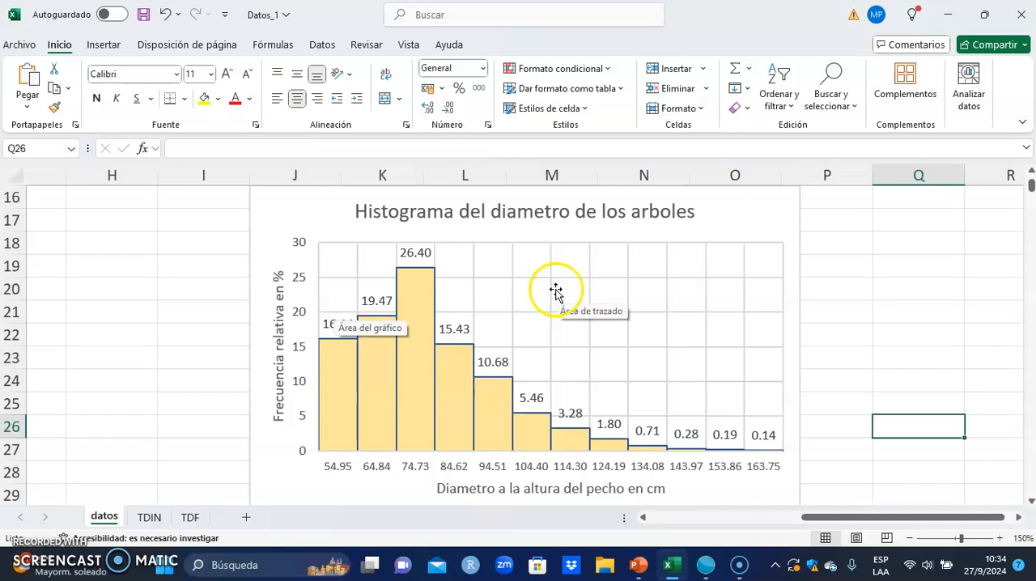
{"action": "scroll", "coordinate": [851, 261], "scroll_direction": "up", "scroll_amount": 3}
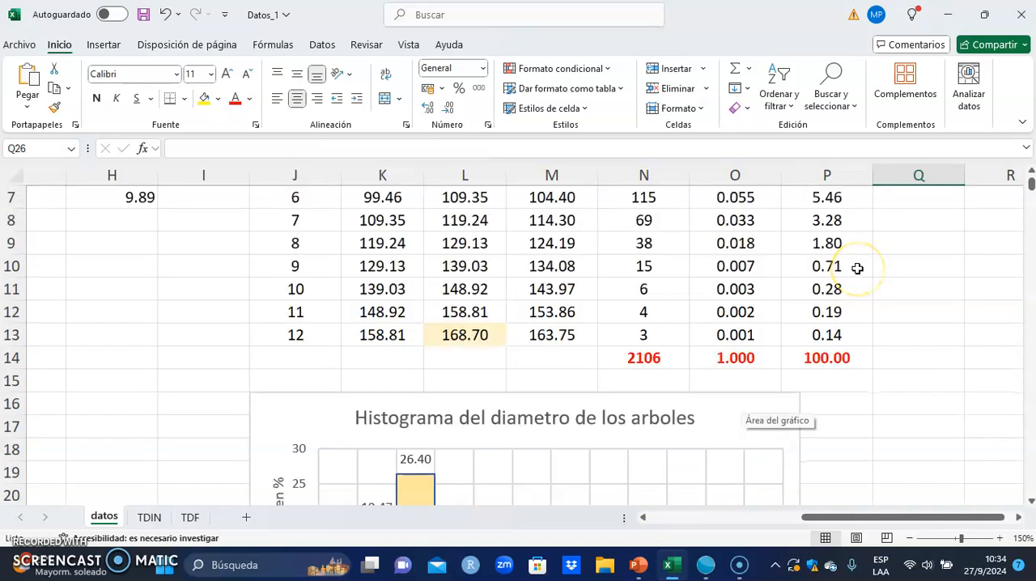
{"action": "scroll", "coordinate": [857, 268], "scroll_direction": "down", "scroll_amount": 3}
{"action": "scroll", "coordinate": [857, 268], "scroll_direction": "down", "scroll_amount": 1}
{"action": "scroll", "coordinate": [857, 268], "scroll_direction": "up", "scroll_amount": 1}
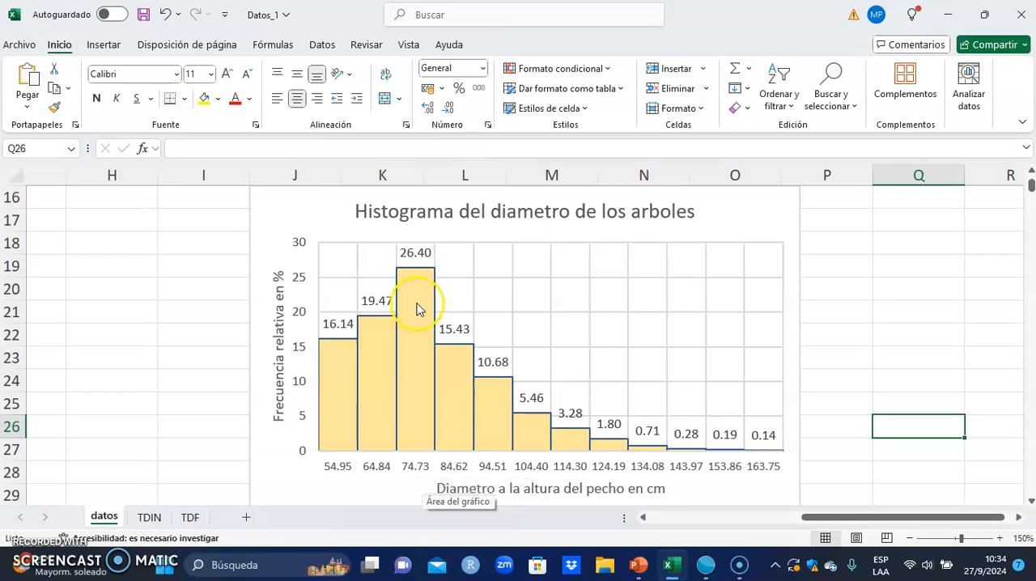
{"action": "mouse_move", "coordinate": [374, 372]}
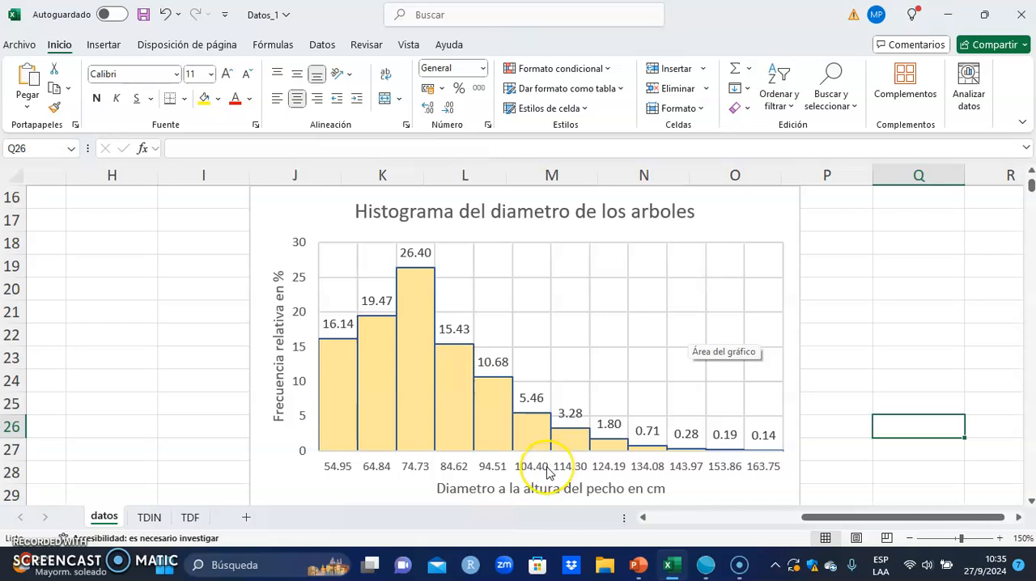
{"action": "left_click", "coordinate": [531, 441]}
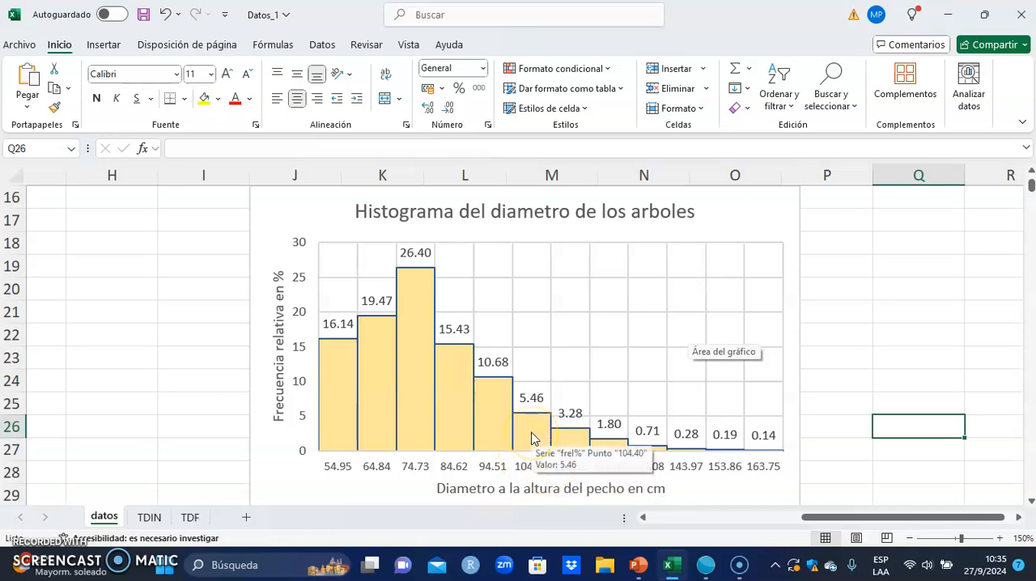
{"action": "left_click", "coordinate": [518, 471]}
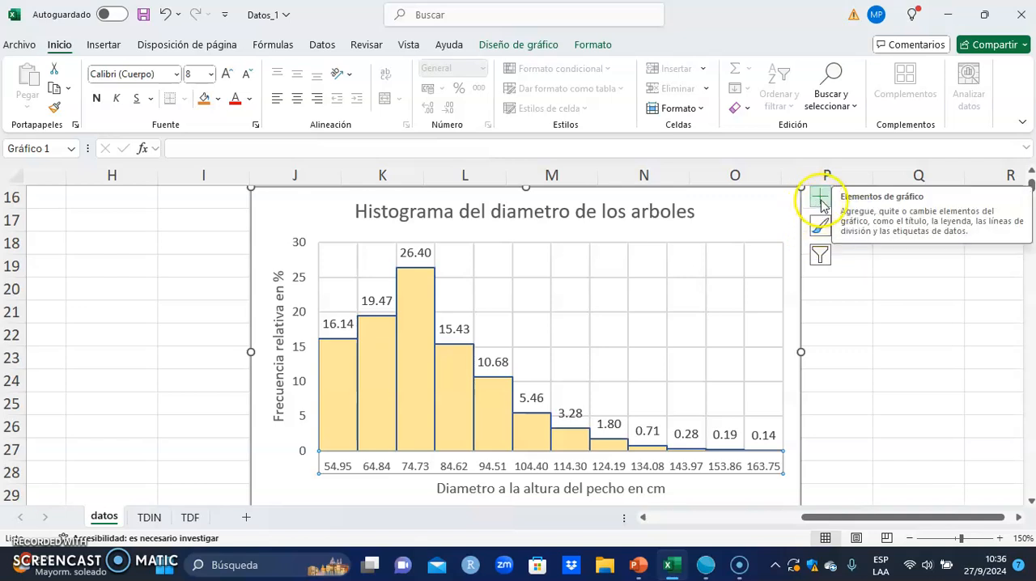
{"action": "left_click", "coordinate": [711, 211]}
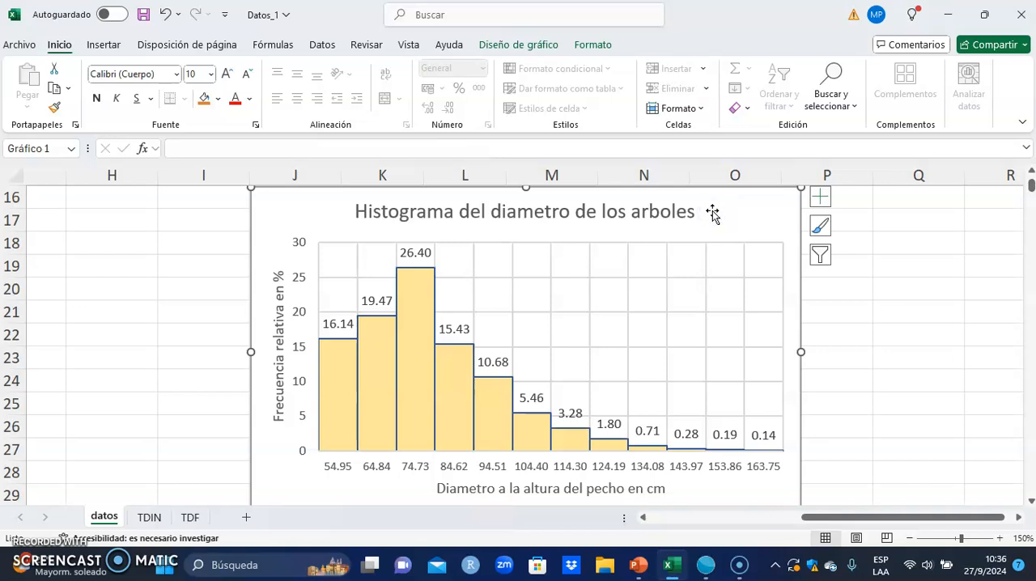
{"action": "left_click", "coordinate": [932, 327]}
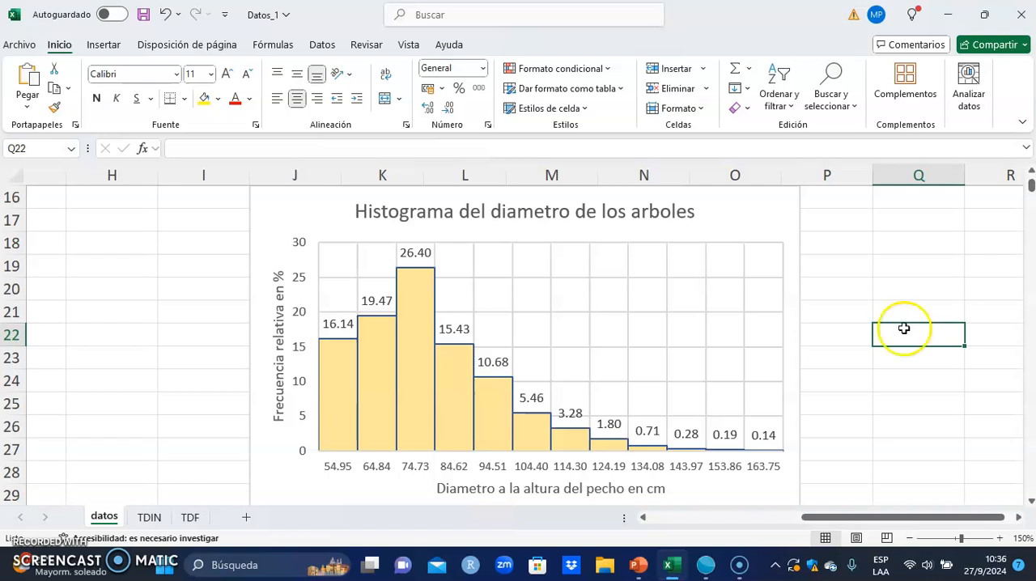
- Try hiding the histogram's primary vertical axis through the chart design's element options, and restore it
{"action": "left_click", "coordinate": [736, 223]}
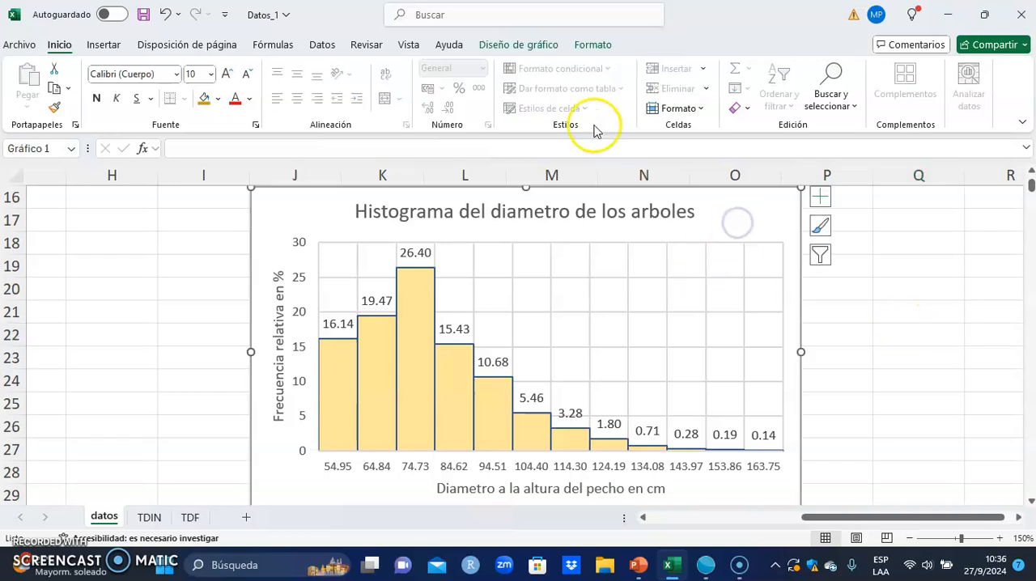
{"action": "left_click", "coordinate": [508, 46]}
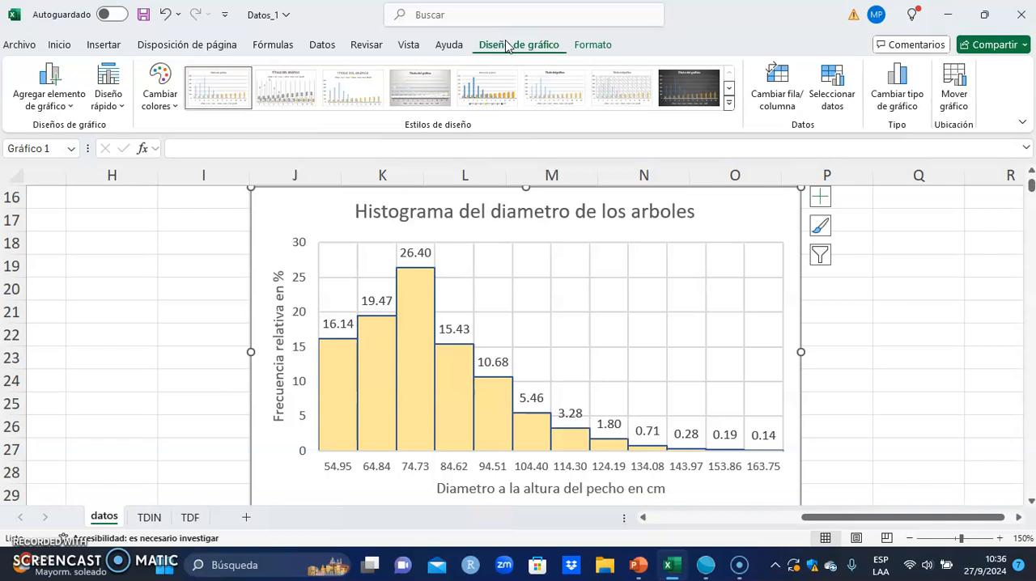
{"action": "left_click", "coordinate": [513, 49]}
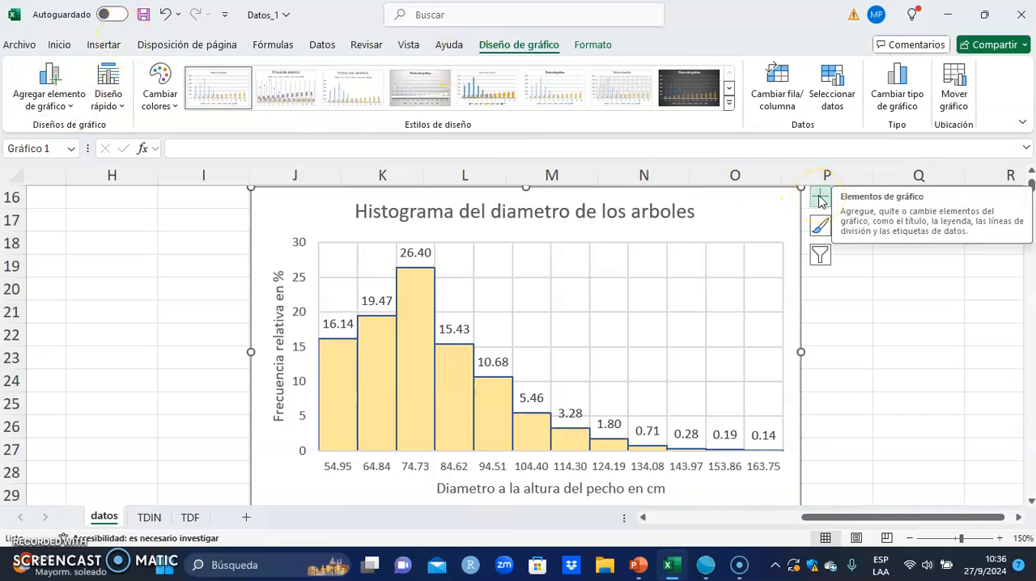
{"action": "left_click", "coordinate": [61, 99]}
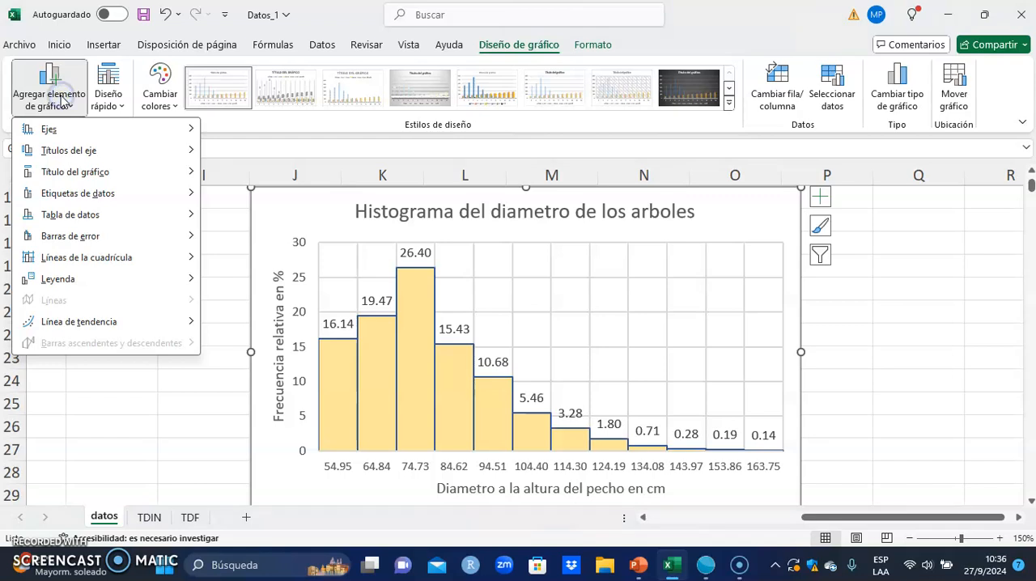
{"action": "left_click", "coordinate": [71, 149]}
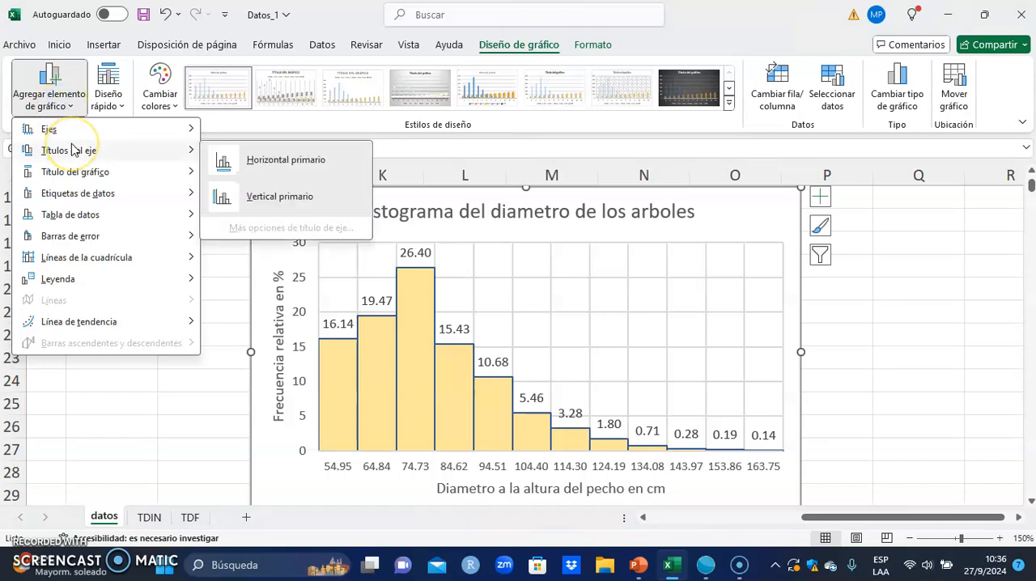
{"action": "left_click", "coordinate": [85, 193]}
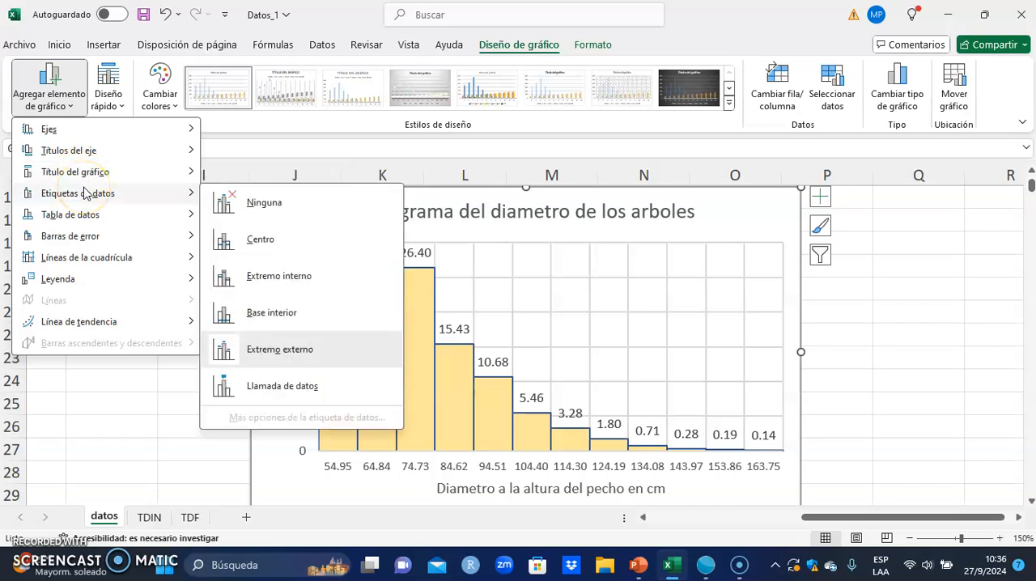
{"action": "left_click", "coordinate": [97, 138]}
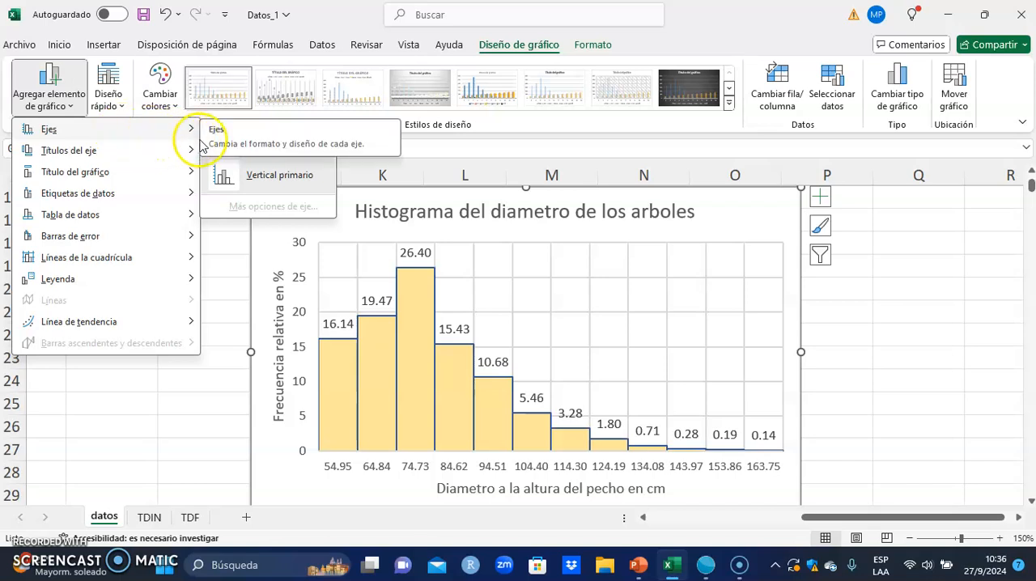
{"action": "left_click", "coordinate": [288, 181]}
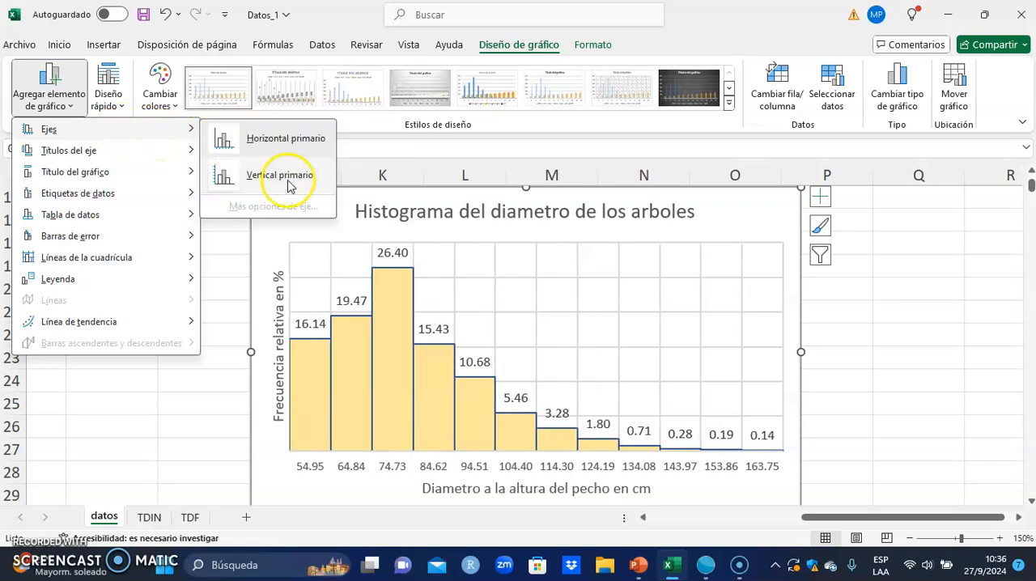
{"action": "left_click", "coordinate": [289, 181]}
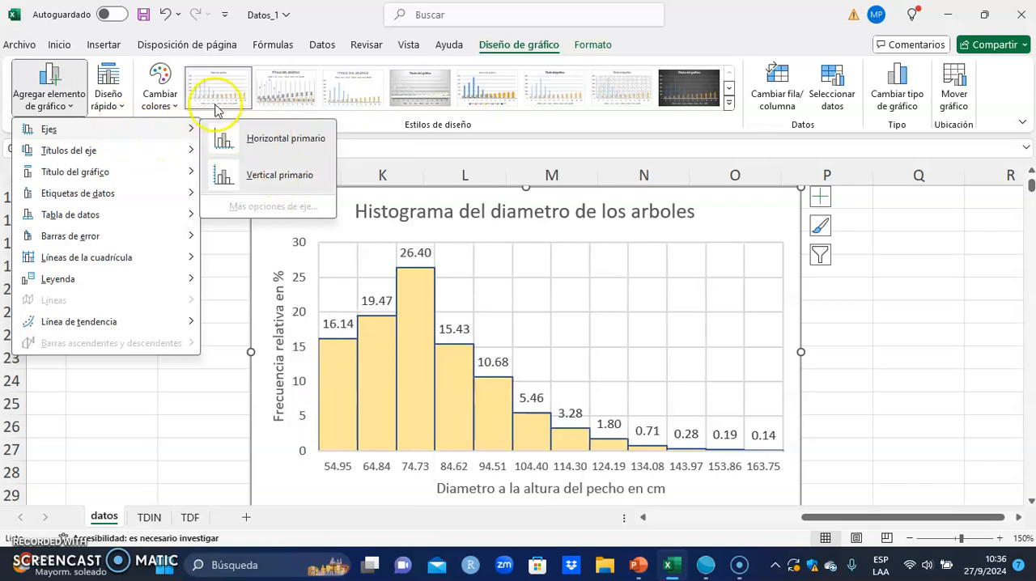
- Try the centered overlay position for the histogram's chart title, and return the title to above the chart
{"action": "left_click", "coordinate": [110, 154]}
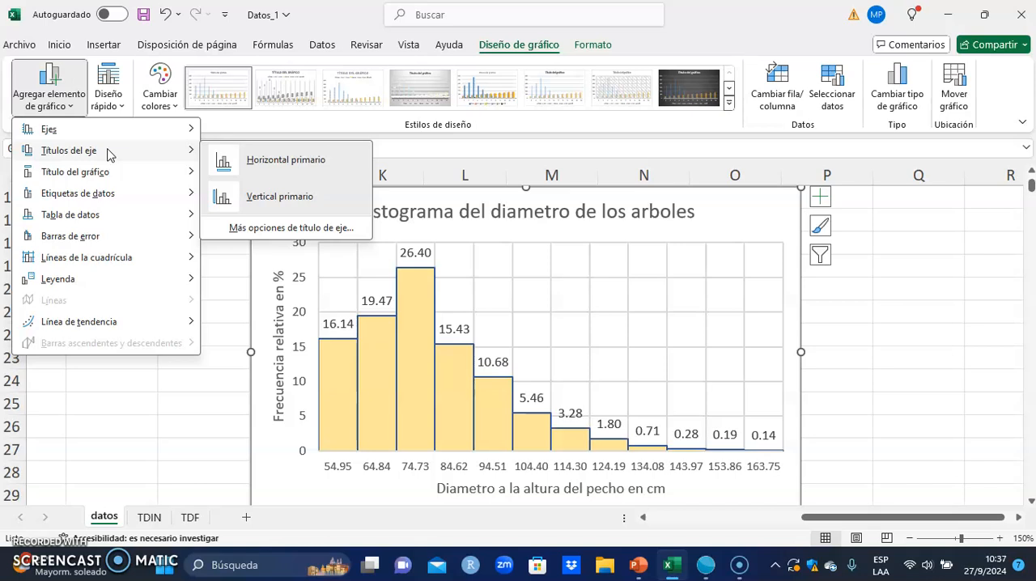
{"action": "mouse_move", "coordinate": [93, 180]}
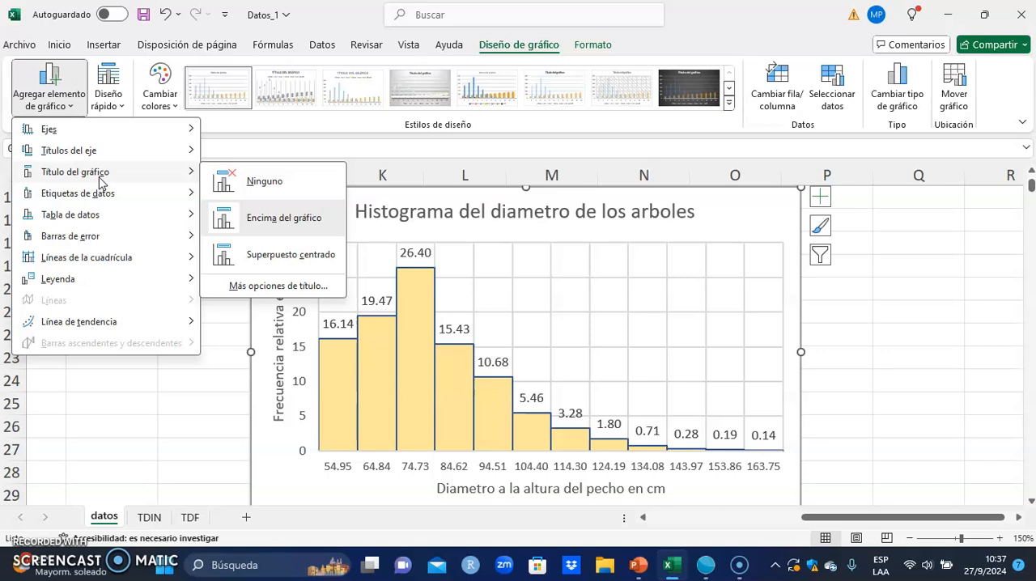
{"action": "left_click", "coordinate": [311, 259]}
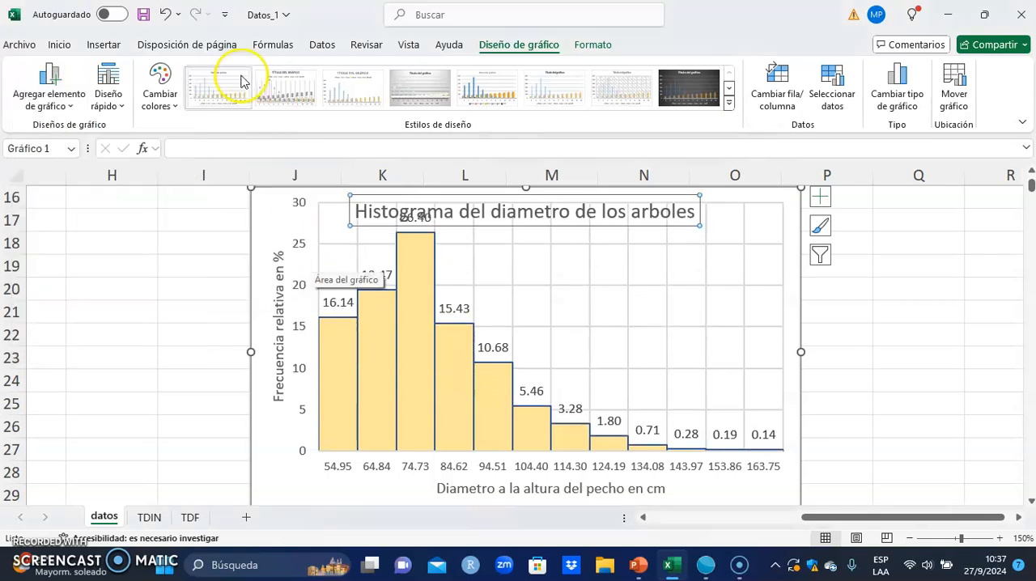
{"action": "left_click", "coordinate": [59, 90]}
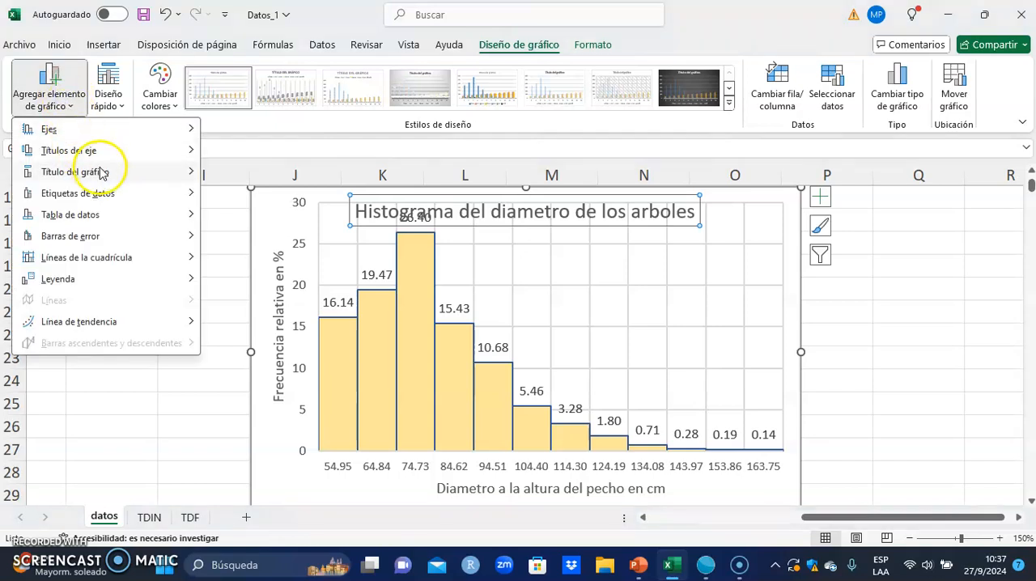
{"action": "left_click", "coordinate": [272, 217]}
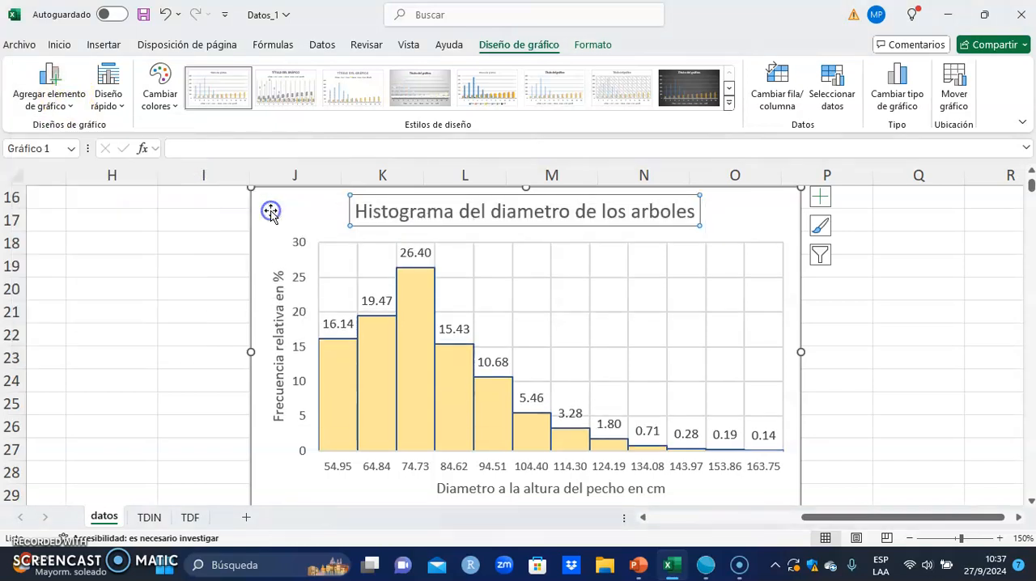
- Look through the chart element options for data tables, error bars and data label positions
{"action": "left_click", "coordinate": [71, 94]}
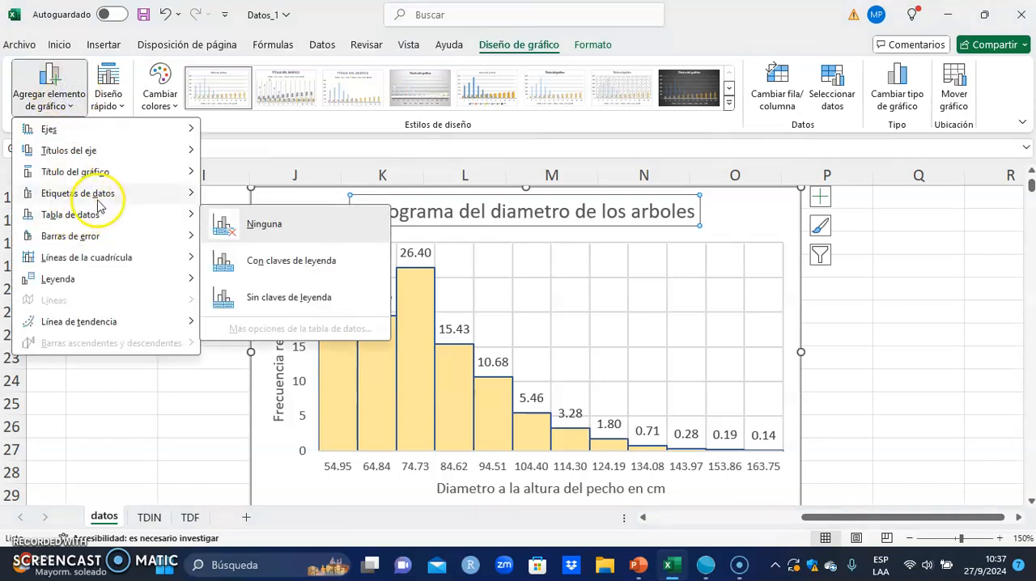
{"action": "mouse_move", "coordinate": [98, 199]}
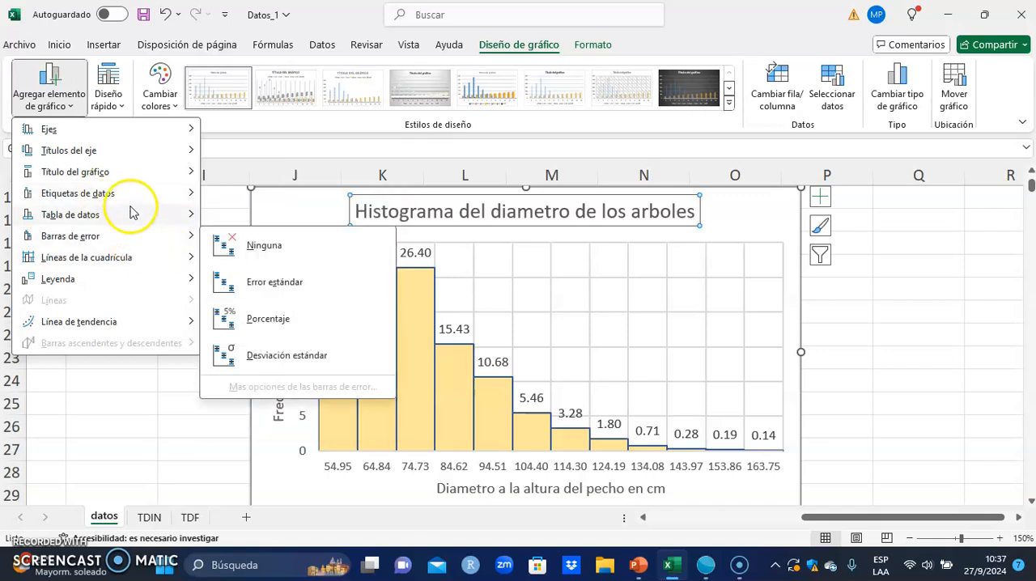
{"action": "mouse_move", "coordinate": [128, 213]}
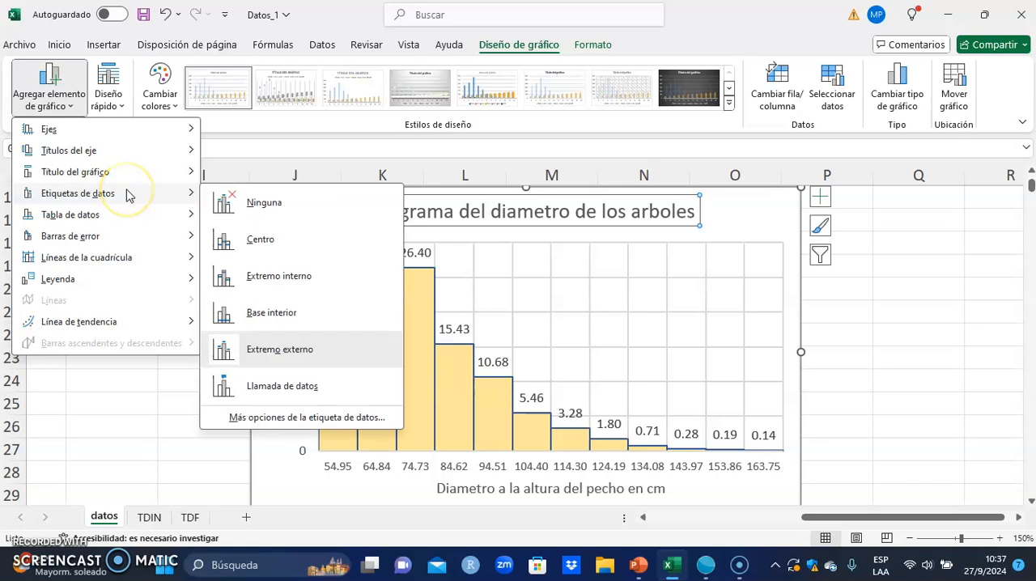